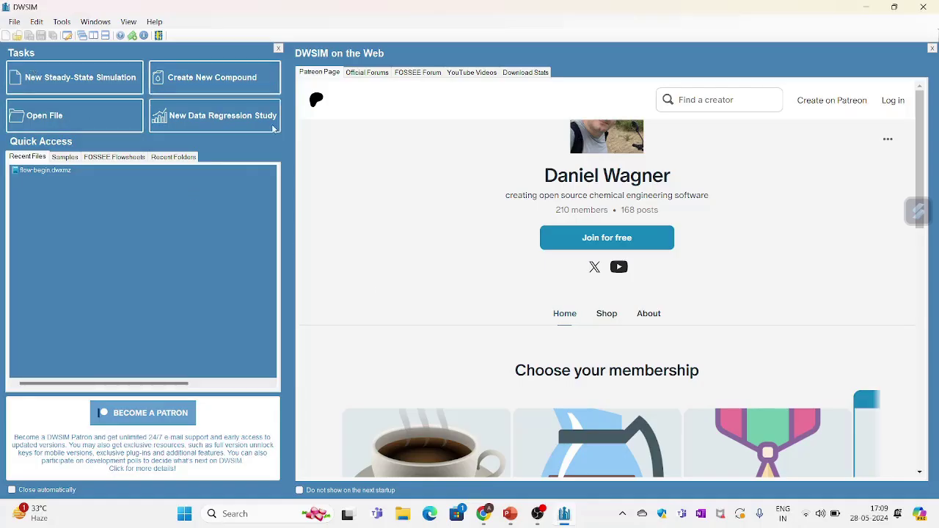
- Start a new steady-state simulation and advance to the compounds step
{"action": "left_click", "coordinate": [14, 22]}
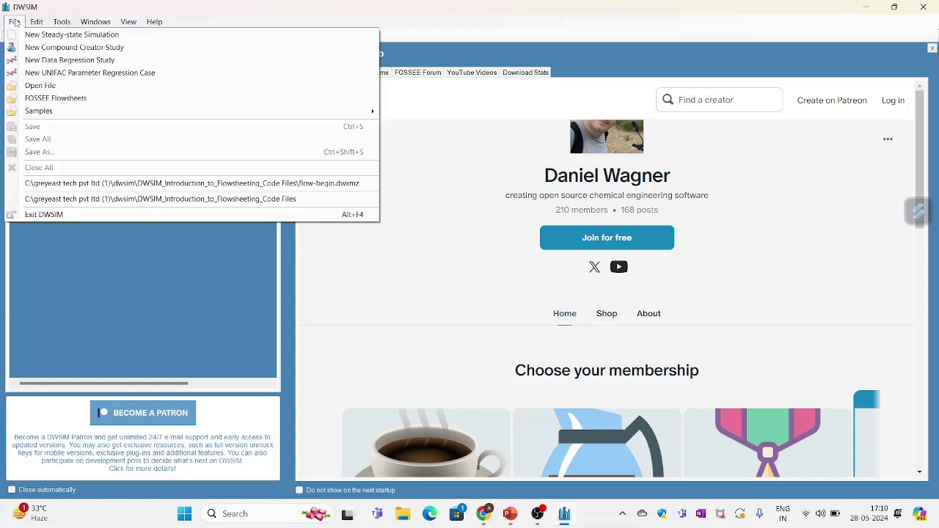
{"action": "left_click", "coordinate": [15, 22]}
{"action": "left_click", "coordinate": [15, 22]}
{"action": "left_click", "coordinate": [29, 35]}
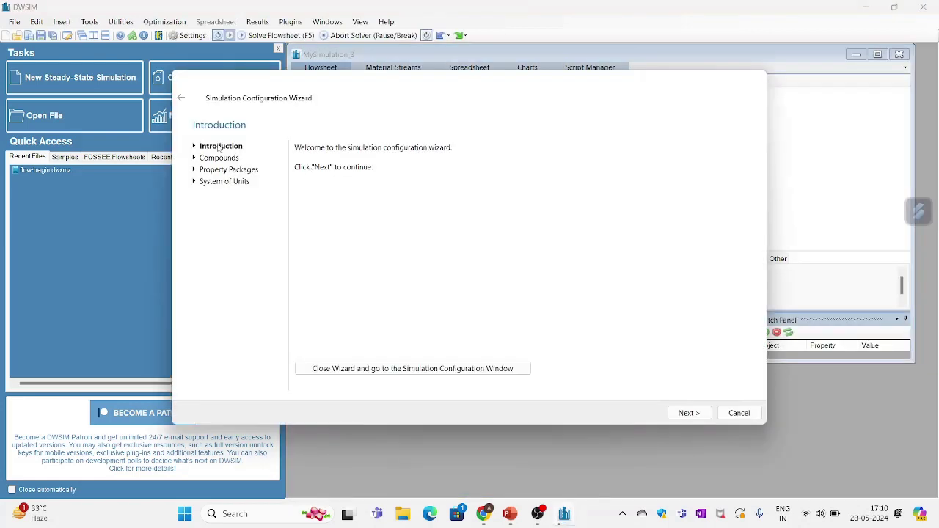
{"action": "left_click", "coordinate": [685, 414]}
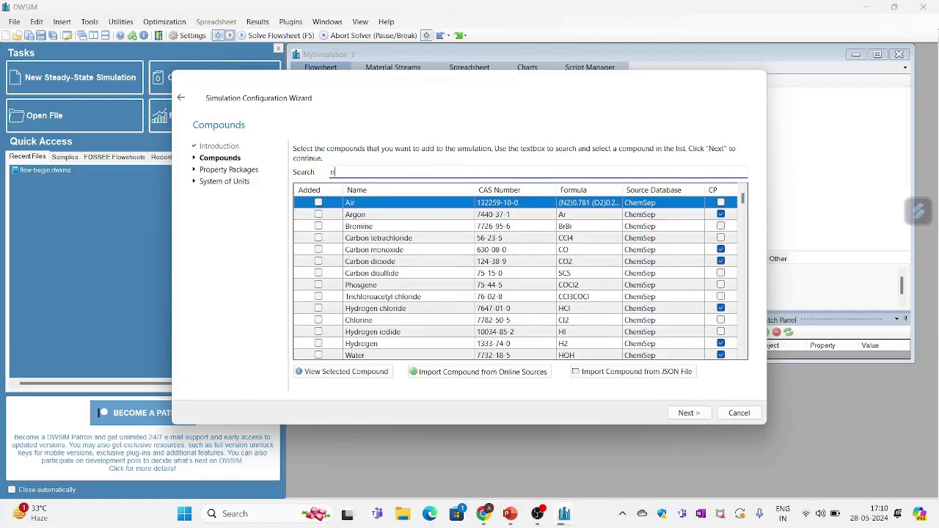
- Search for and add Nitrogen, Hydrogen and Ammonia as compounds
{"action": "type", "text": "nitrogen"}
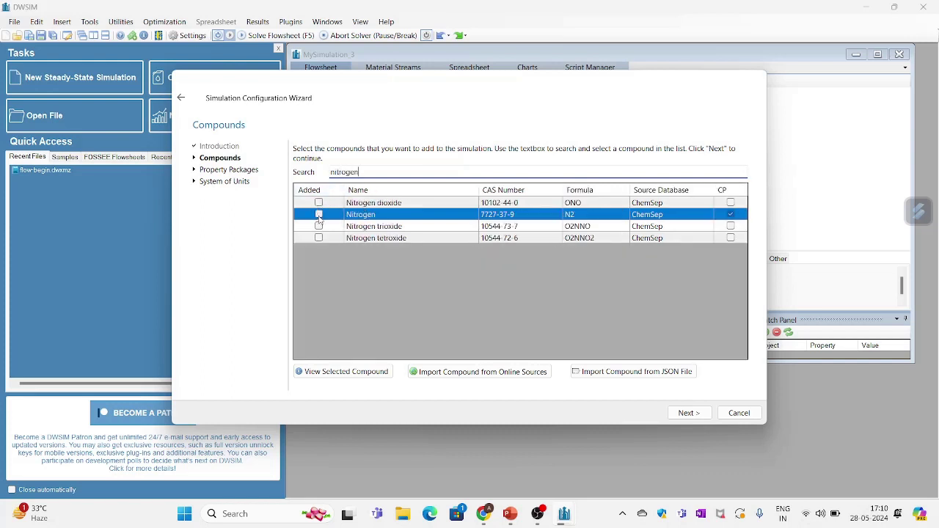
{"action": "left_click", "coordinate": [318, 215]}
{"action": "double_click", "coordinate": [373, 170]}
{"action": "type", "text": "h"}
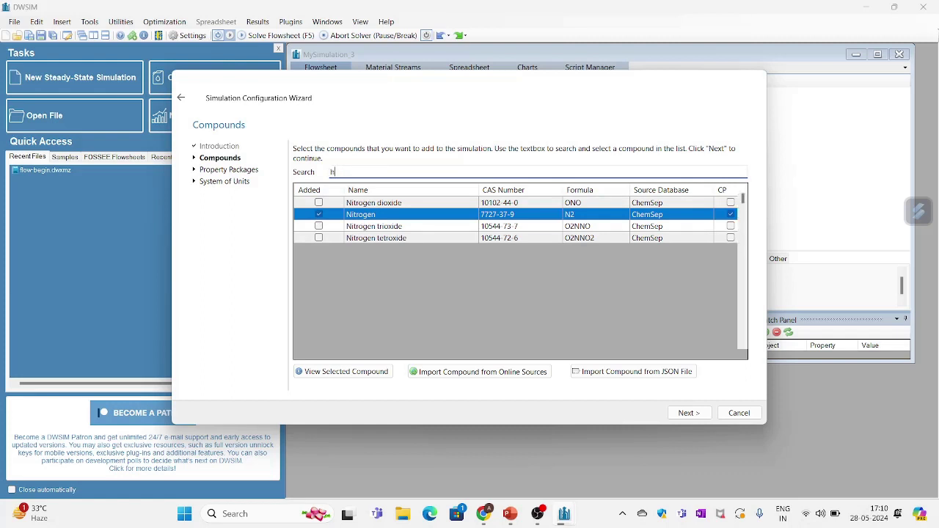
{"action": "type", "text": "ydrogen"}
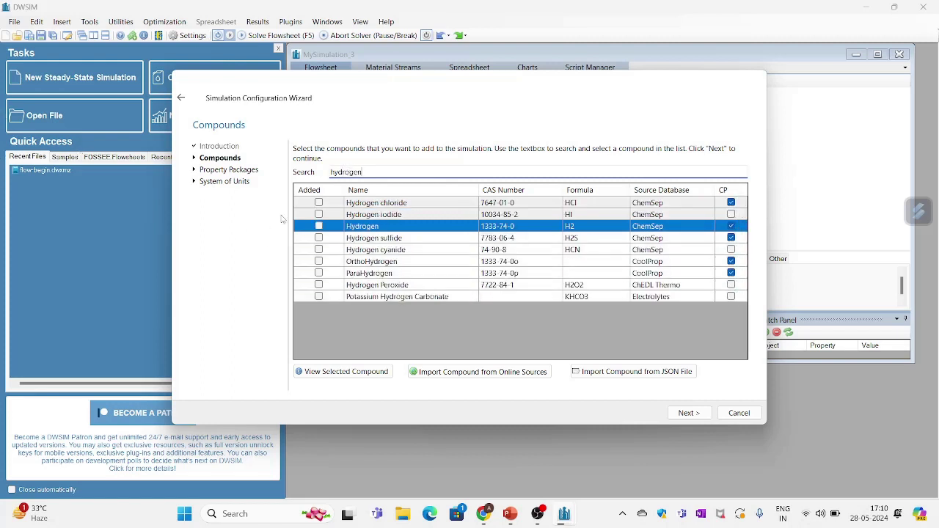
{"action": "left_click", "coordinate": [318, 226]}
{"action": "double_click", "coordinate": [372, 172]}
{"action": "type", "text": "a"}
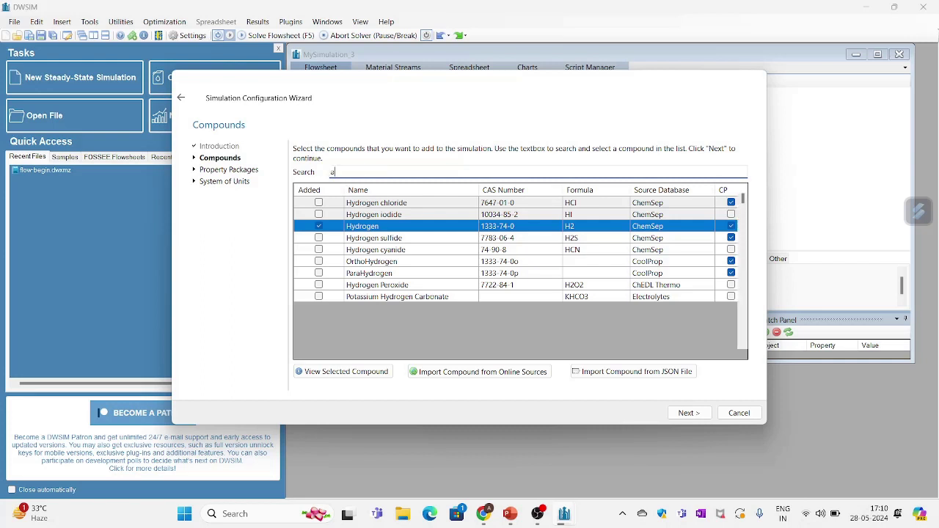
{"action": "type", "text": "mmonia"}
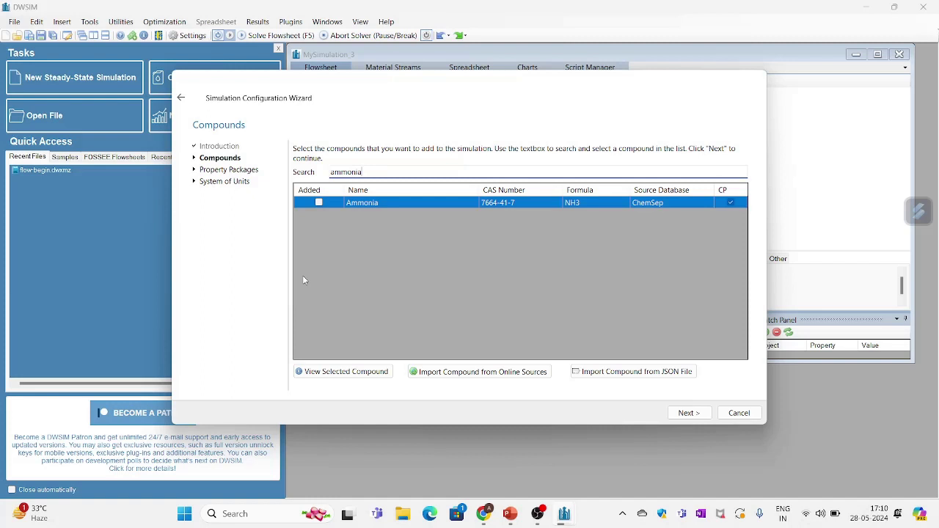
{"action": "left_click", "coordinate": [319, 204]}
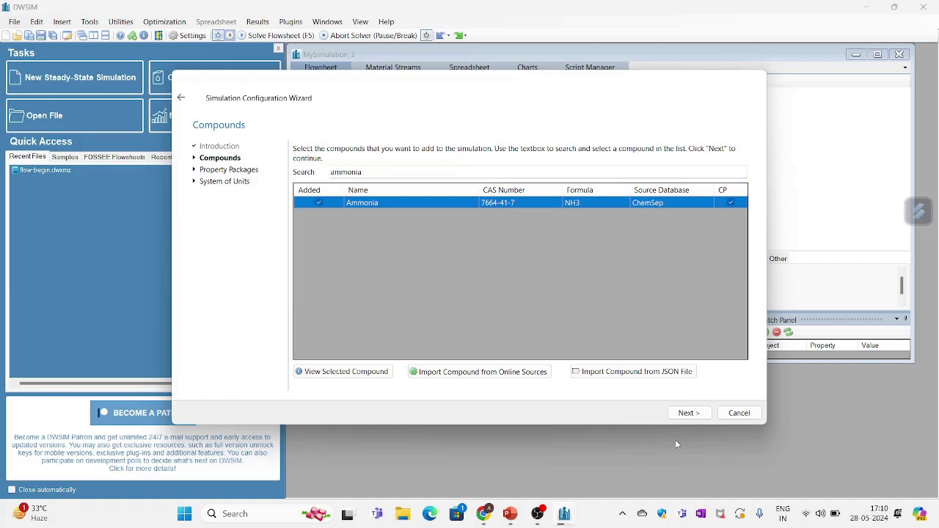
- Add the Peng-Robinson (PR) property package
{"action": "left_click", "coordinate": [684, 417]}
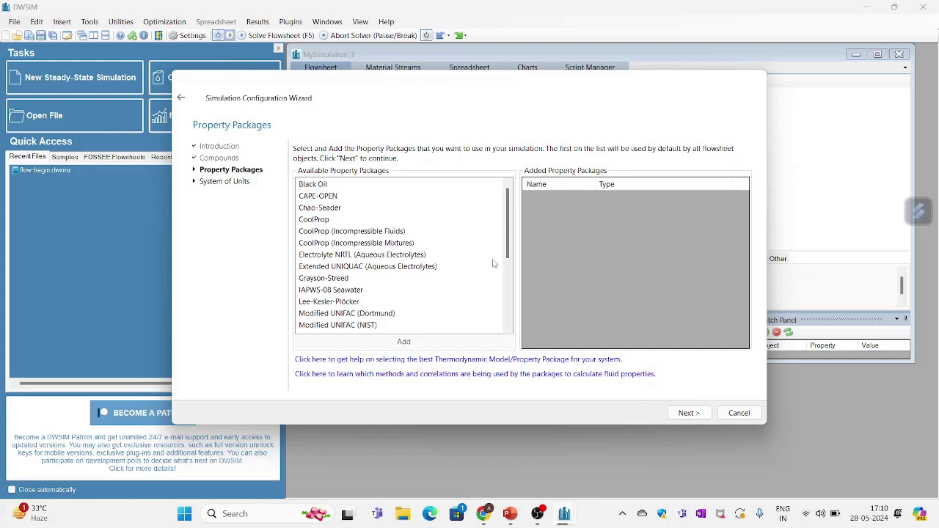
{"action": "scroll", "coordinate": [492, 262], "scroll_direction": "down", "scroll_amount": 1}
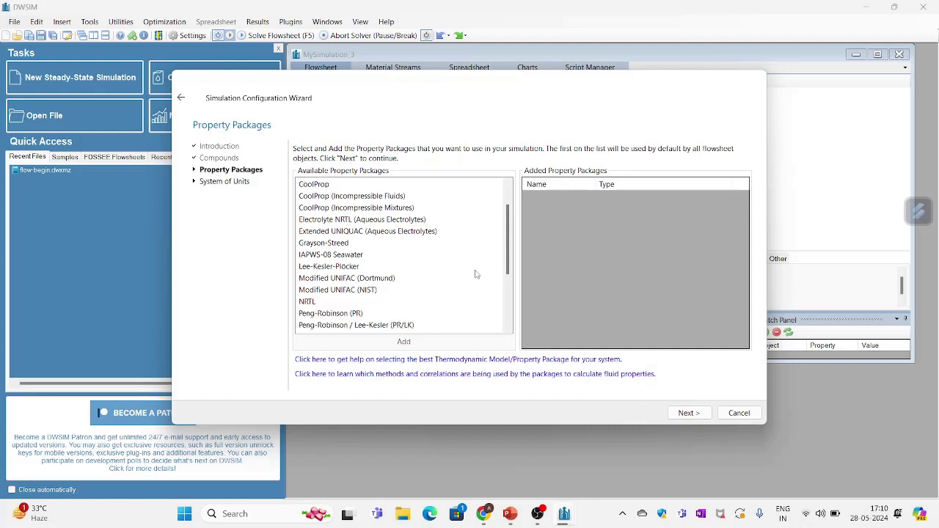
{"action": "double_click", "coordinate": [342, 314]}
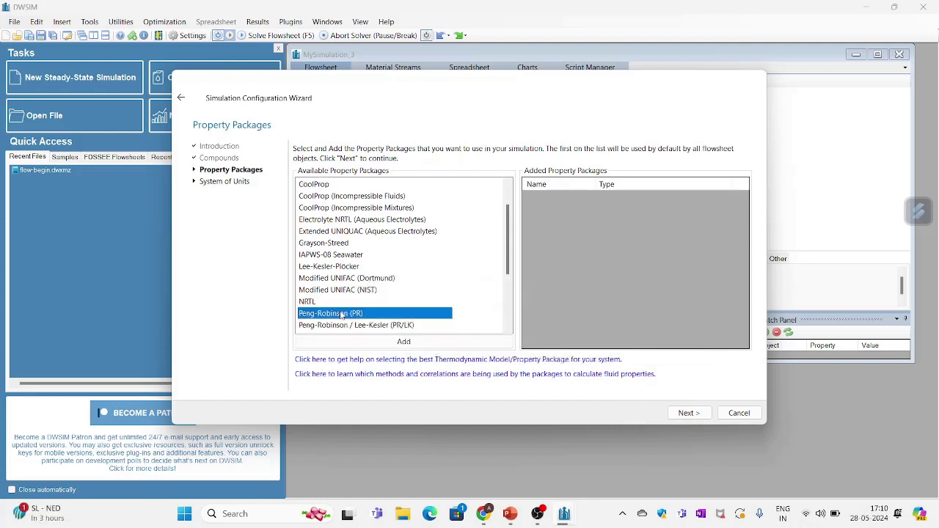
- Choose the C5 system of units and finish the setup wizard
{"action": "left_click", "coordinate": [688, 418]}
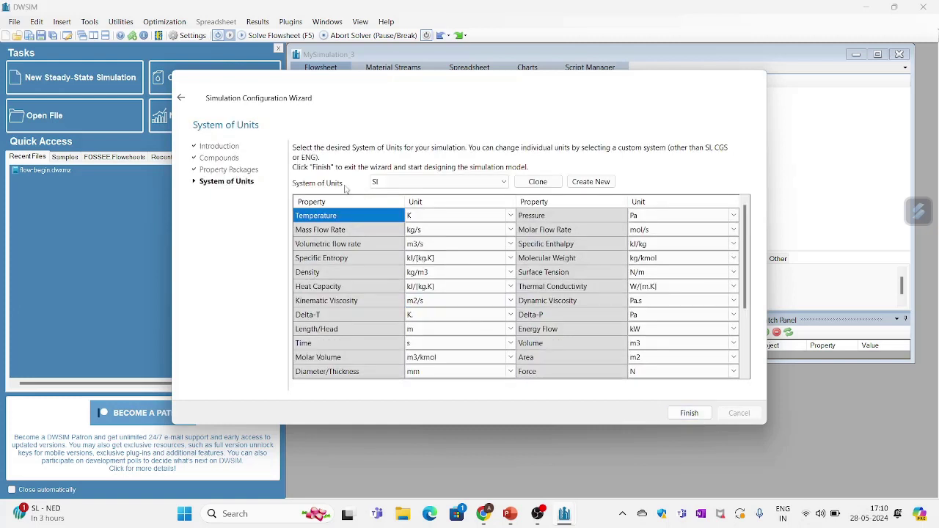
{"action": "left_click", "coordinate": [422, 183]}
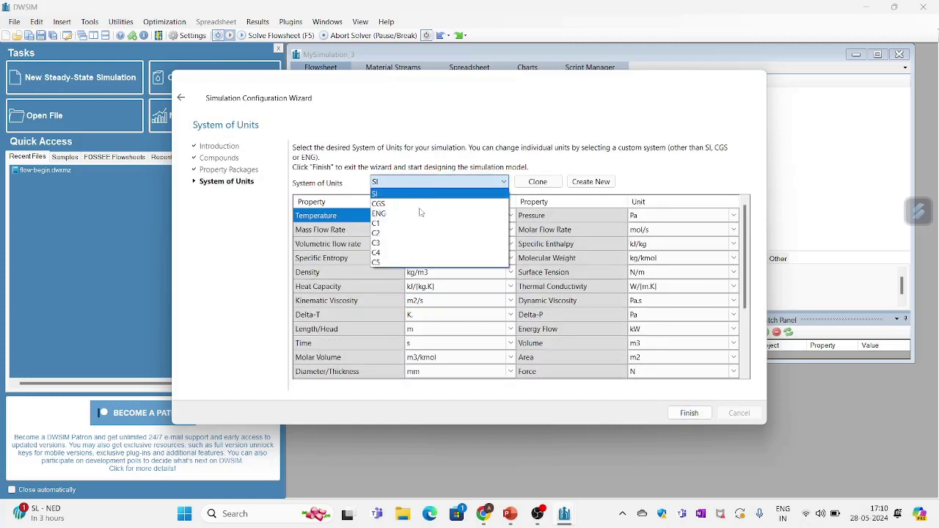
{"action": "left_click", "coordinate": [422, 264]}
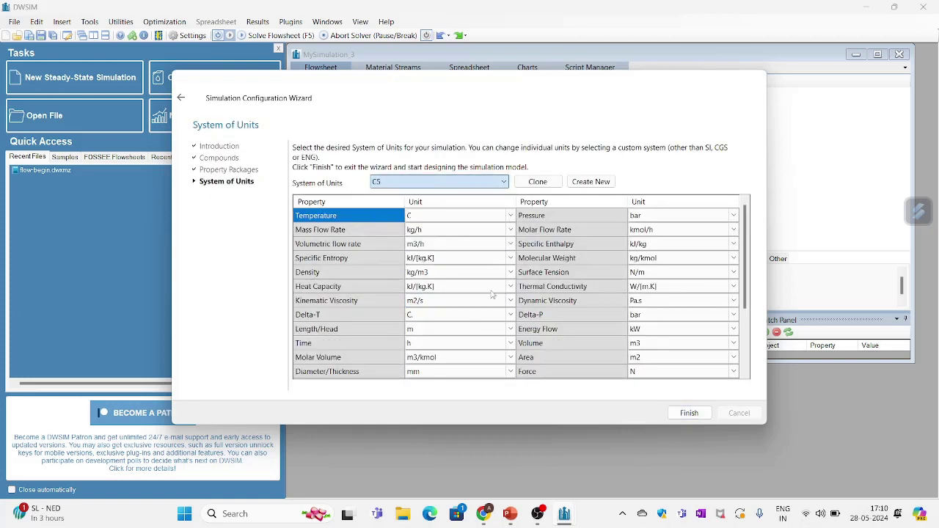
{"action": "left_click", "coordinate": [689, 413]}
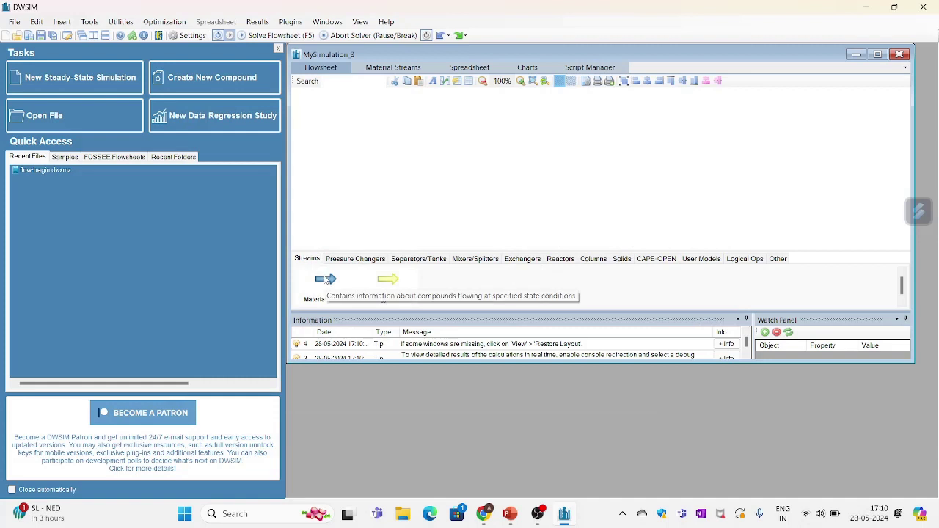
- Drop a material stream onto the flowsheet and rename it from MSTR-000 to feed
{"action": "left_click_drag", "start_coordinate": [325, 280], "coordinate": [337, 171]}
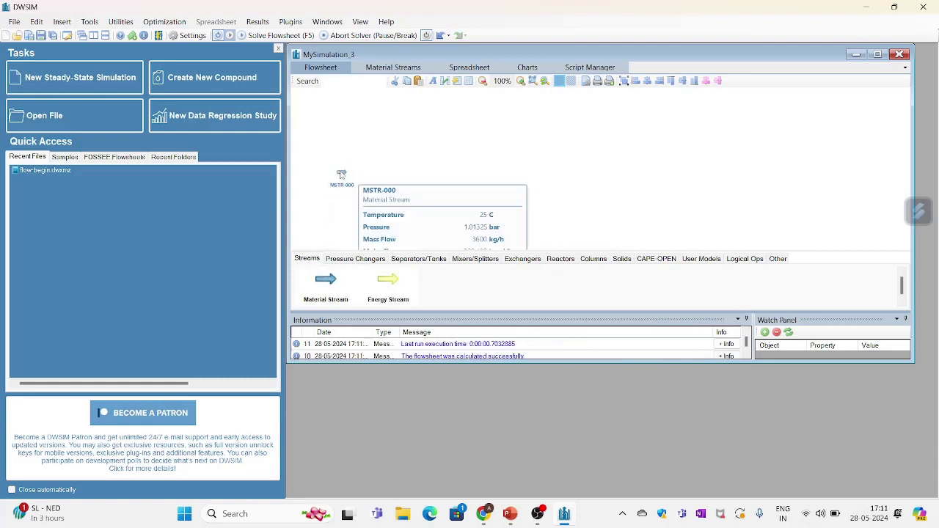
{"action": "left_click", "coordinate": [340, 173]}
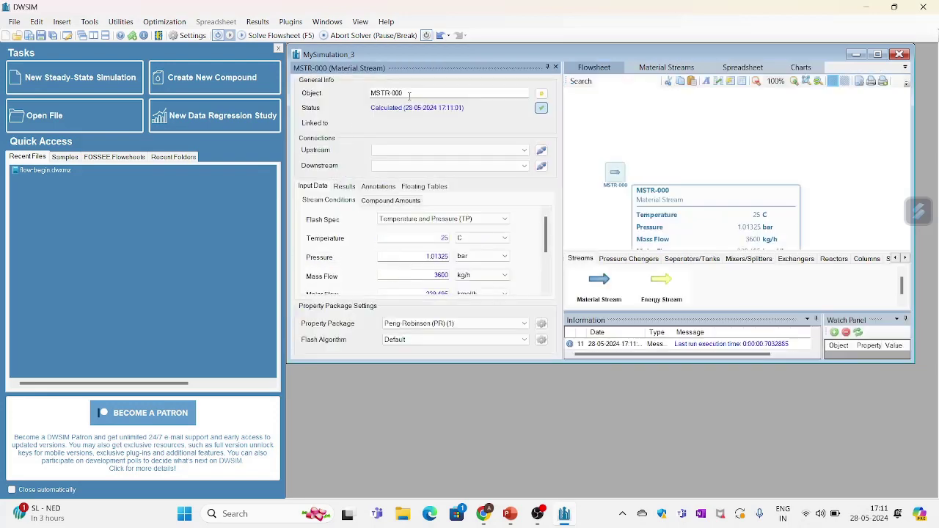
{"action": "left_click_drag", "start_coordinate": [412, 94], "coordinate": [361, 94]}
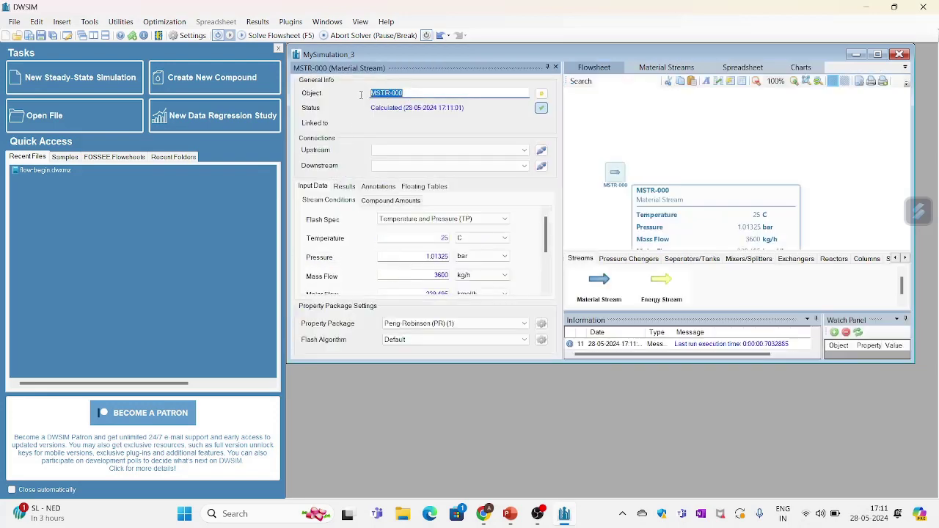
{"action": "left_click", "coordinate": [278, 48]}
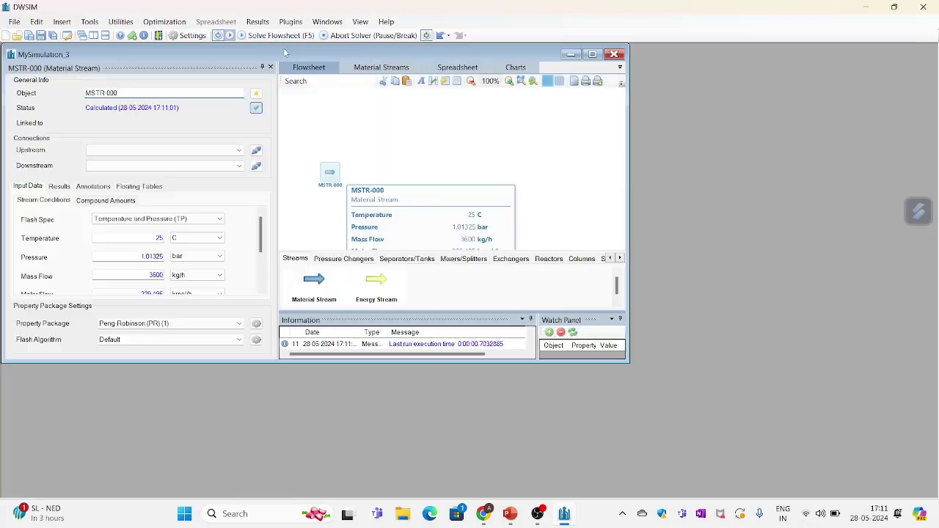
{"action": "left_click", "coordinate": [206, 93]}
{"action": "key", "text": "BackSpace"}
{"action": "key", "text": "BackSpace"}
{"action": "key", "text": "BackSpace"}
{"action": "key", "text": "BackSpace"}
{"action": "key", "text": "BackSpace"}
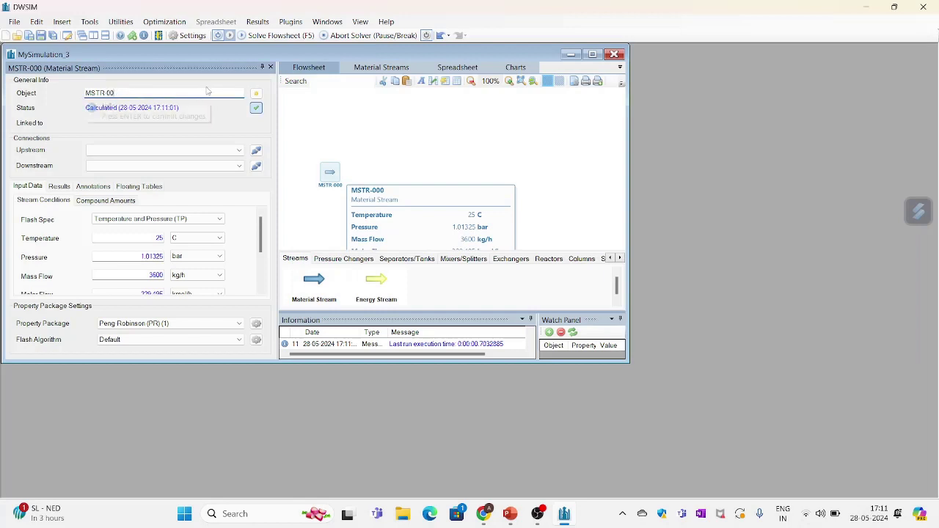
{"action": "key", "text": "BackSpace"}
{"action": "key", "text": "BackSpace"}
{"action": "key", "text": "BackSpace"}
{"action": "type", "text": "feed"}
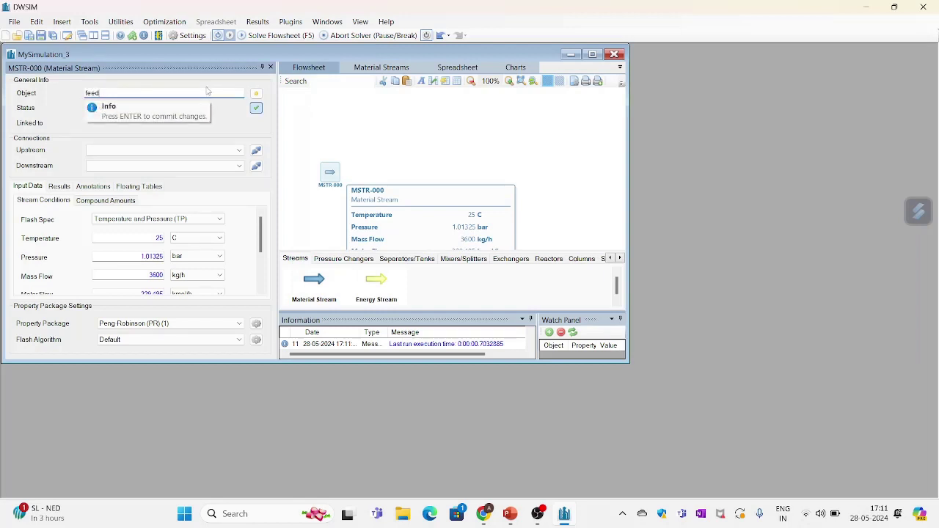
{"action": "key", "text": "Return"}
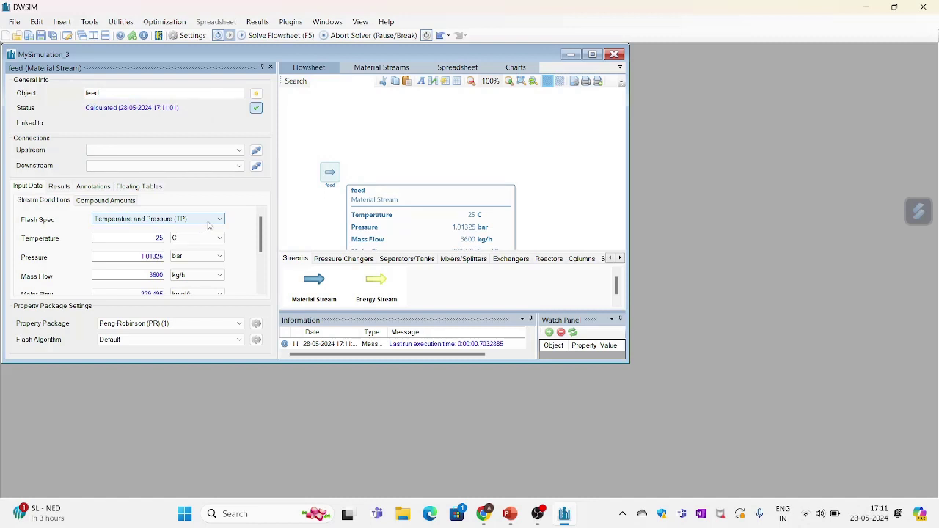
- Set the feed temperature to 425 C and pressure to 200 bar
{"action": "left_click", "coordinate": [157, 238]}
{"action": "key", "text": "Return"}
{"action": "double_click", "coordinate": [158, 256]}
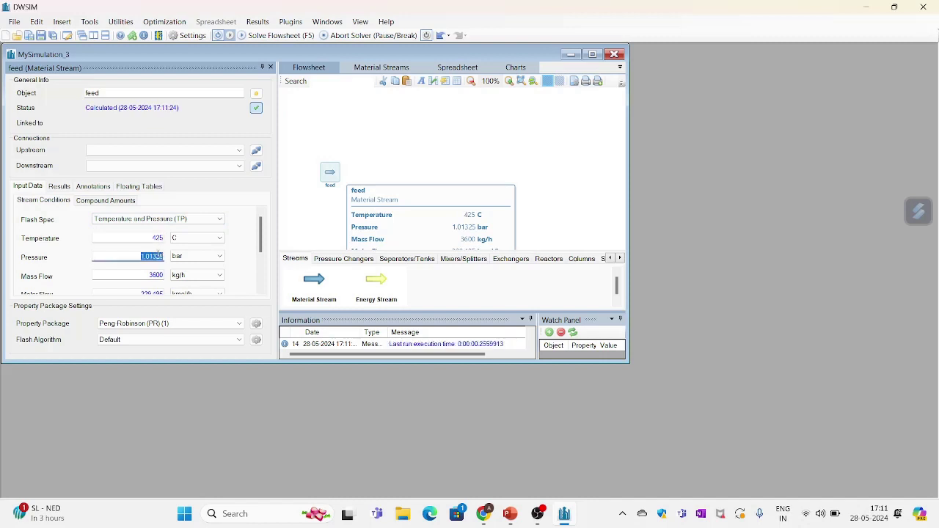
{"action": "type", "text": "200"}
{"action": "key", "text": "Return"}
{"action": "scroll", "coordinate": [218, 240], "scroll_direction": "down", "scroll_amount": 3}
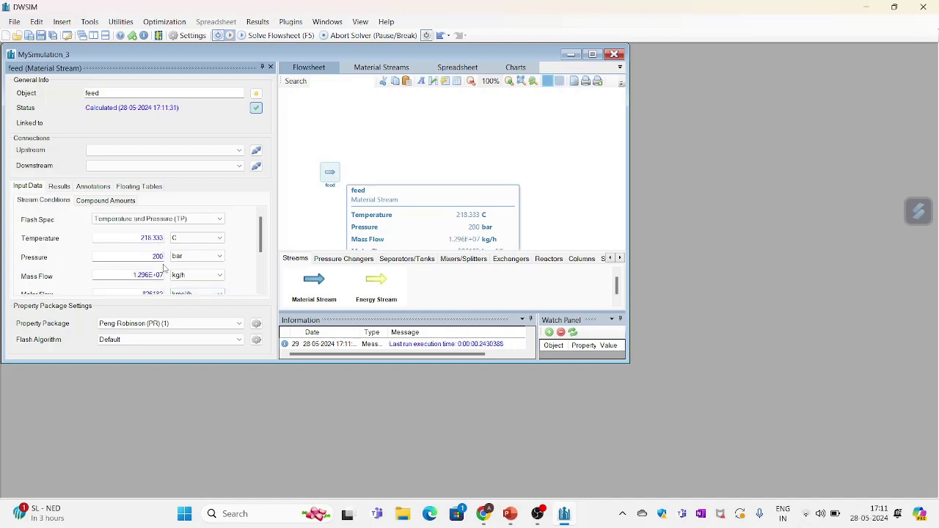
{"action": "left_click", "coordinate": [153, 238]}
{"action": "type", "text": "425"}
{"action": "key", "text": "Return"}
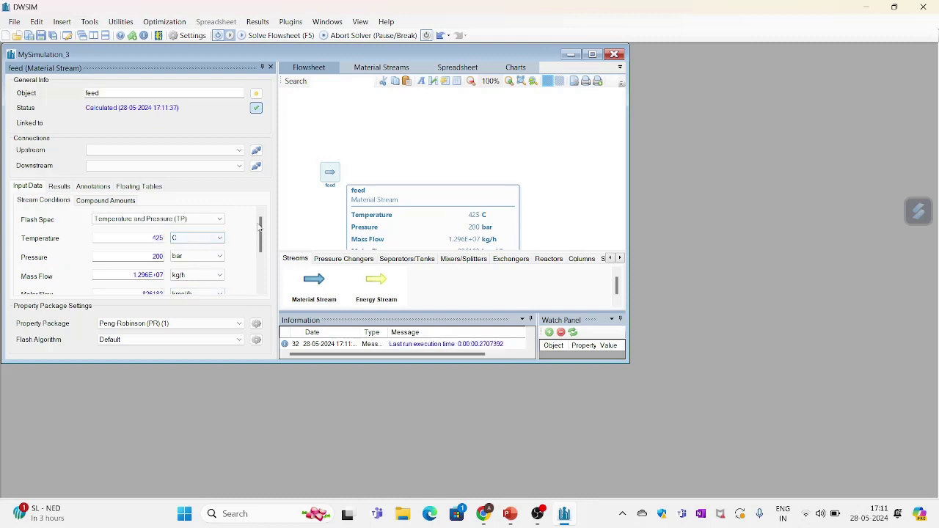
- Set the feed mass flow to 3600 kg/h
{"action": "left_click_drag", "start_coordinate": [260, 228], "coordinate": [260, 235]}
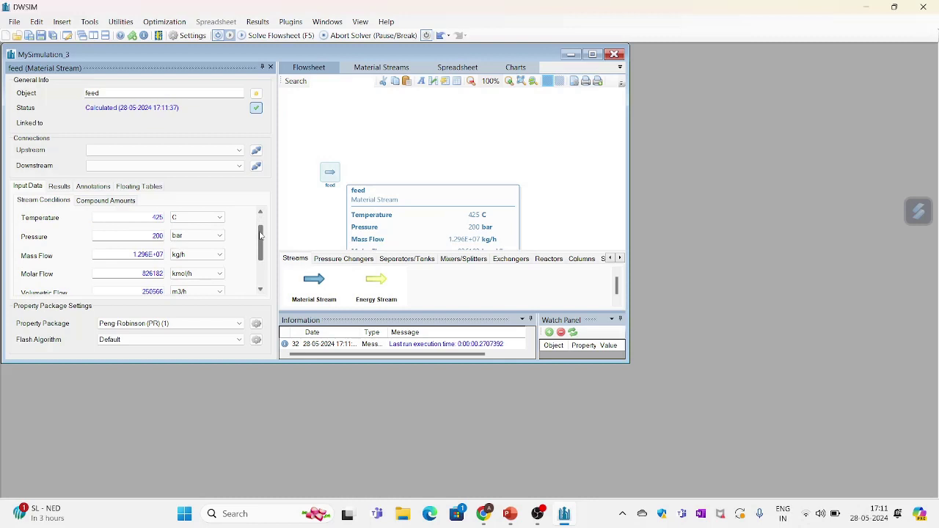
{"action": "left_click_drag", "start_coordinate": [134, 255], "coordinate": [152, 255]}
{"action": "type", "text": "3600"}
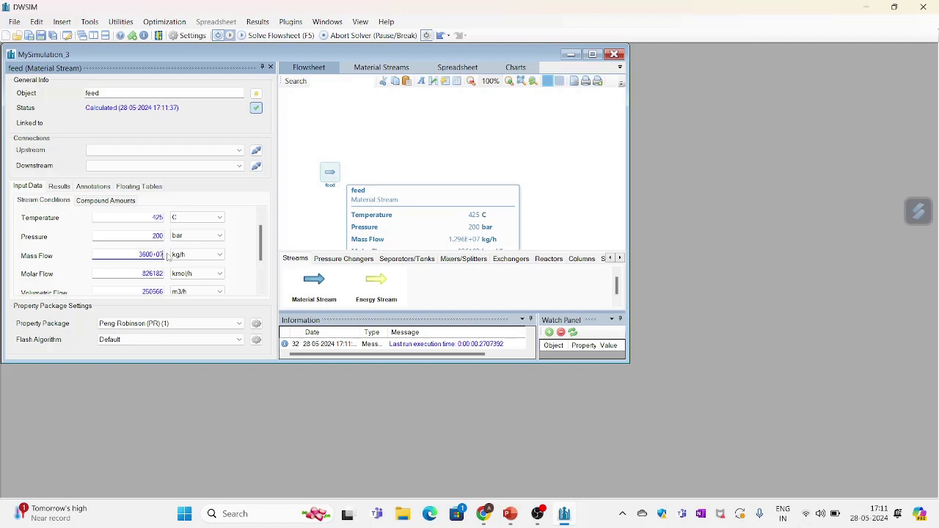
{"action": "key", "text": "Delete"}
{"action": "key", "text": "Delete"}
{"action": "key", "text": "Delete"}
{"action": "key", "text": "Return"}
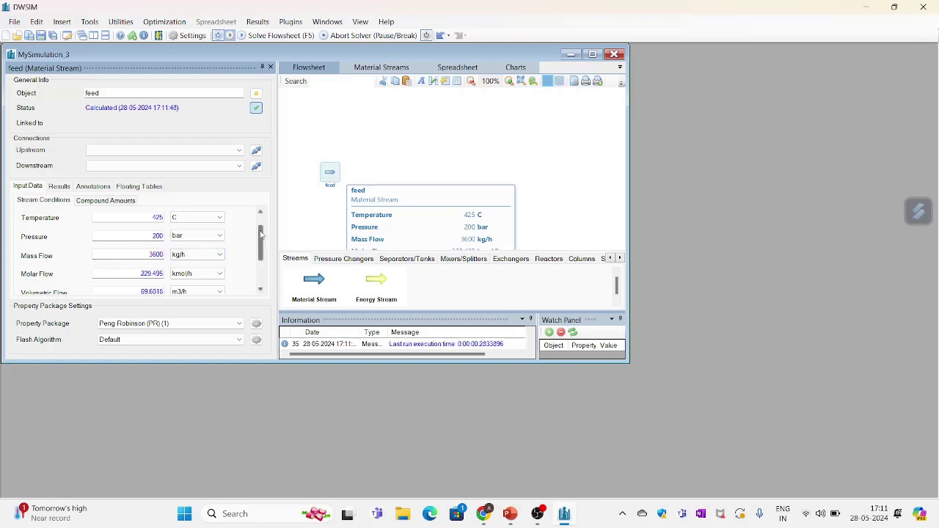
{"action": "left_click_drag", "start_coordinate": [261, 234], "coordinate": [259, 286]}
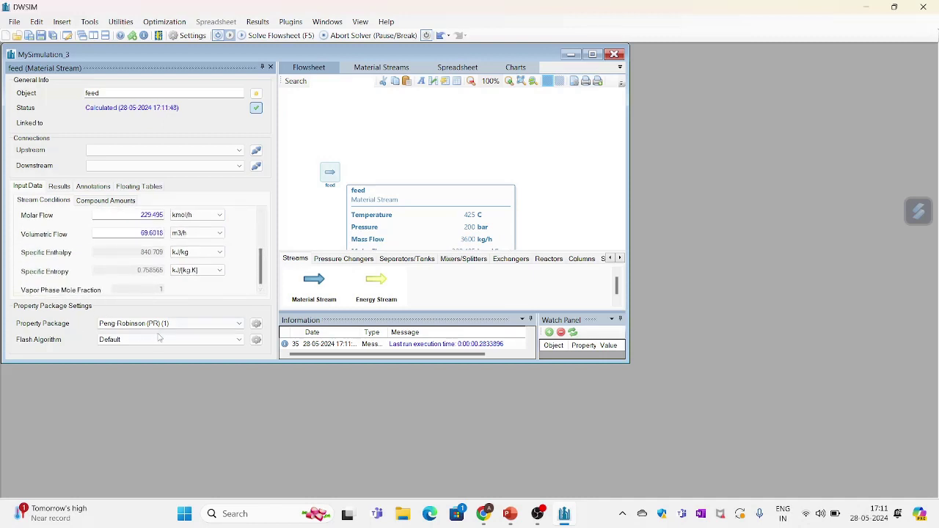
- Enter feed mole fractions Nitrogen 0.5, Hydrogen 0.5, Ammonia 0, apply, and maximize the window
{"action": "left_click", "coordinate": [116, 202]}
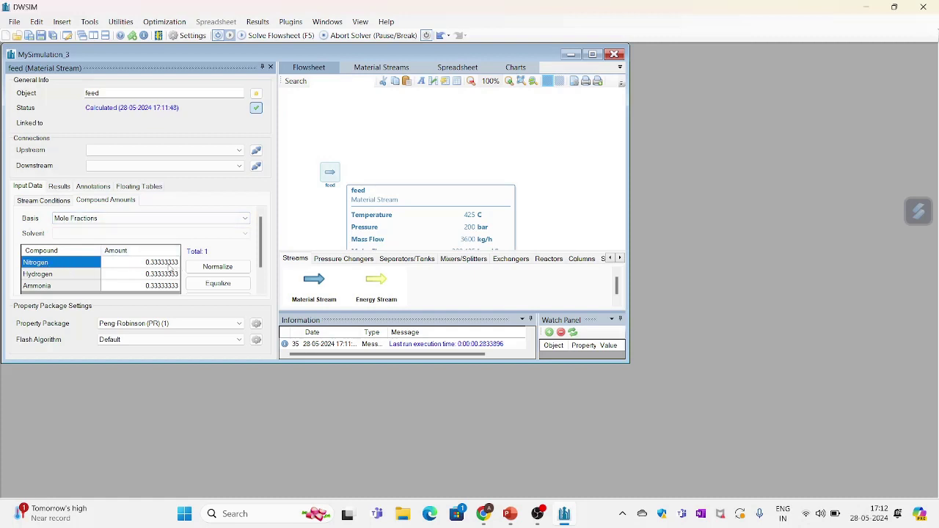
{"action": "left_click", "coordinate": [170, 263]}
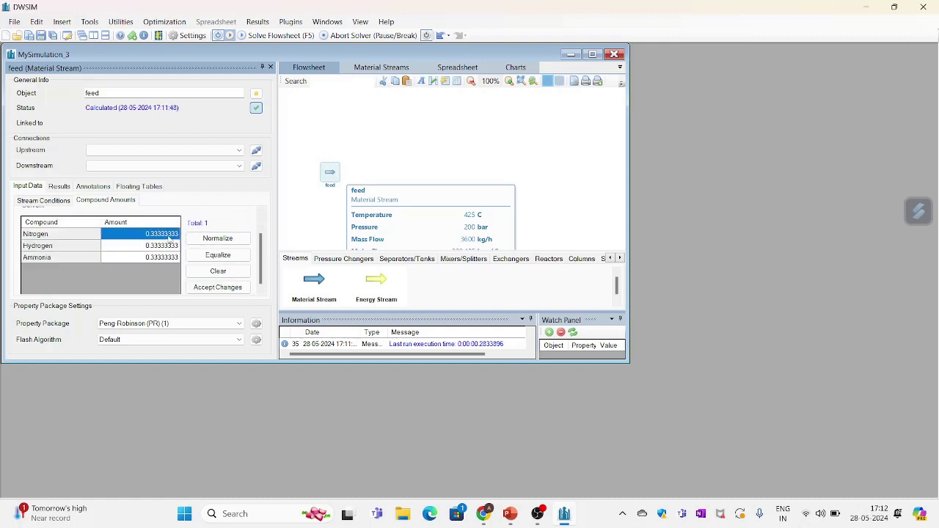
{"action": "left_click", "coordinate": [171, 234]}
{"action": "type", "text": "0"}
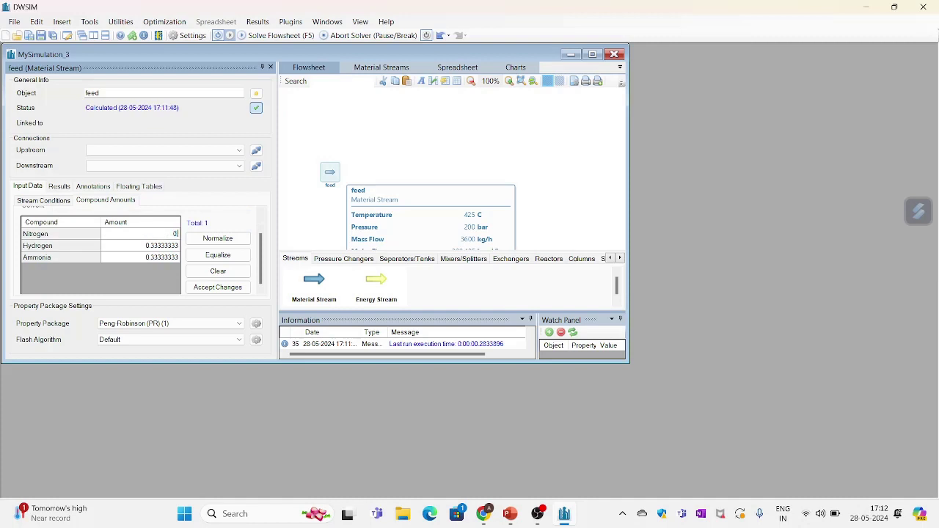
{"action": "type", "text": ".5"}
{"action": "key", "text": "Return"}
{"action": "type", "text": "0.5"}
{"action": "key", "text": "Return"}
{"action": "type", "text": "0"}
{"action": "key", "text": "Return"}
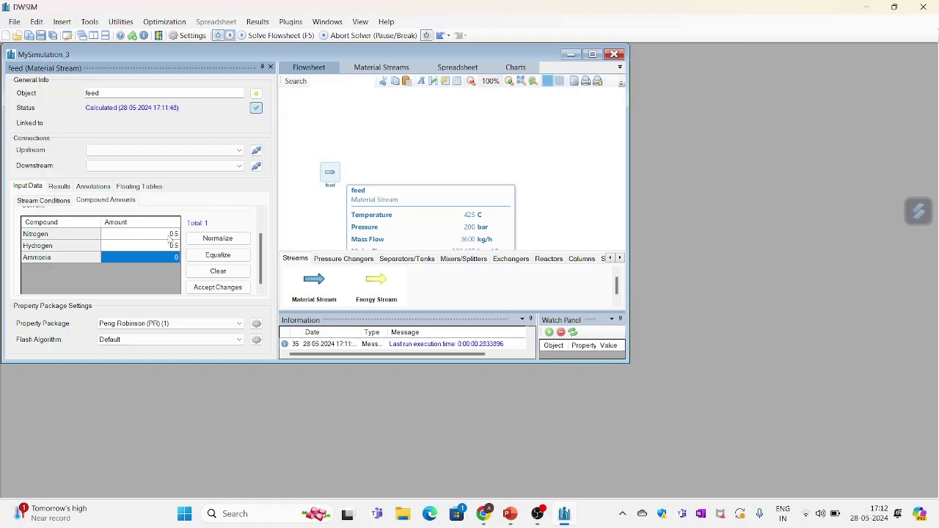
{"action": "left_click", "coordinate": [219, 288]}
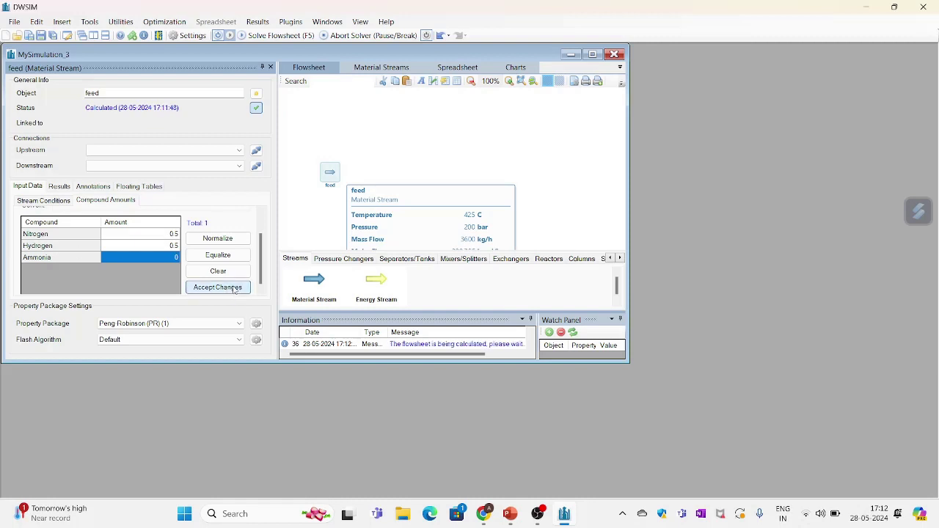
{"action": "left_click", "coordinate": [592, 54]}
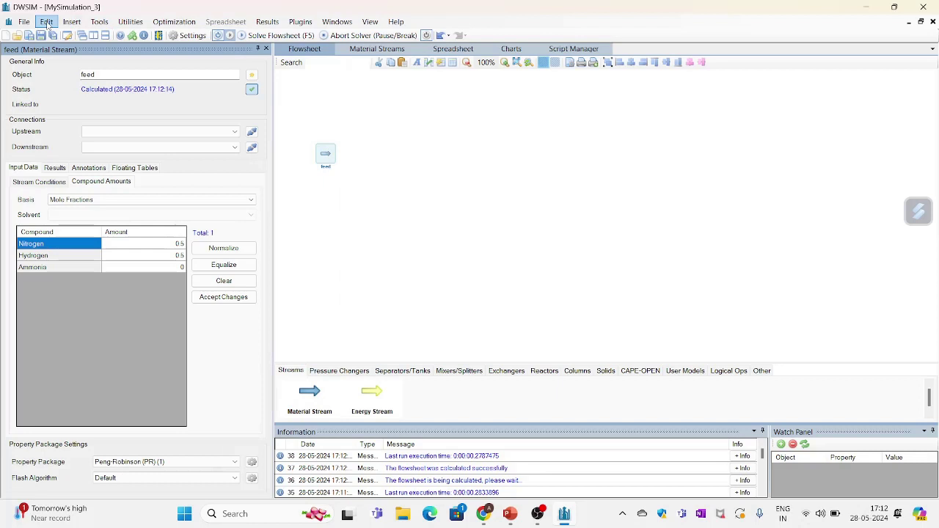
- Add a new Kinetic reaction from the Reactions section of Simulation Settings
{"action": "left_click", "coordinate": [47, 25]}
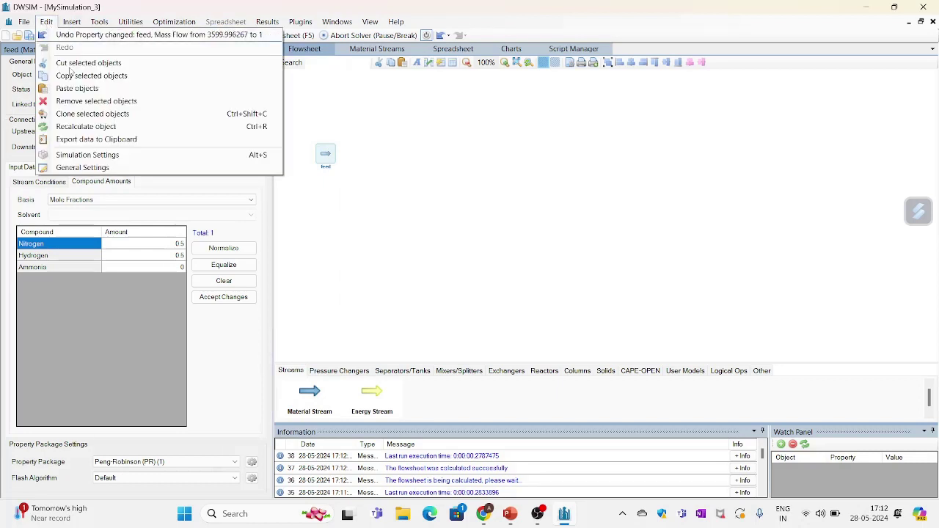
{"action": "left_click", "coordinate": [114, 156]}
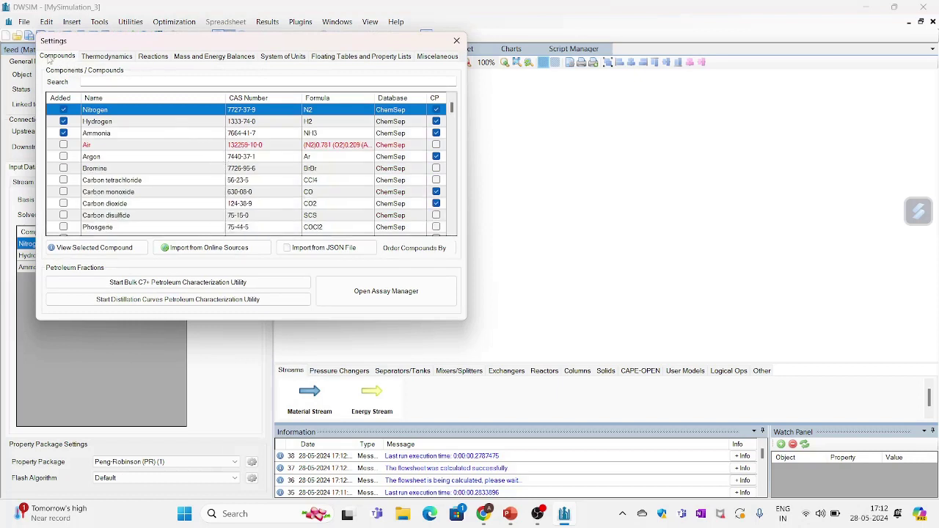
{"action": "left_click", "coordinate": [154, 58]}
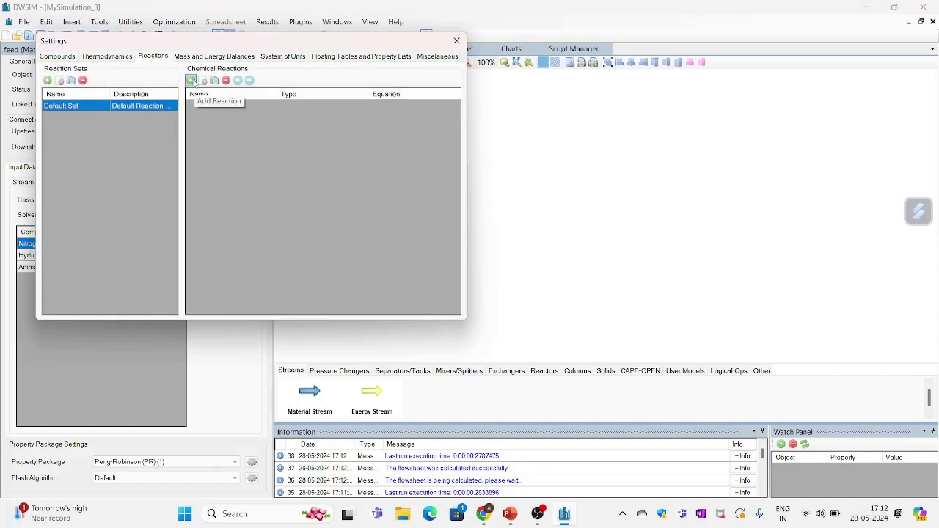
{"action": "left_click", "coordinate": [193, 82]}
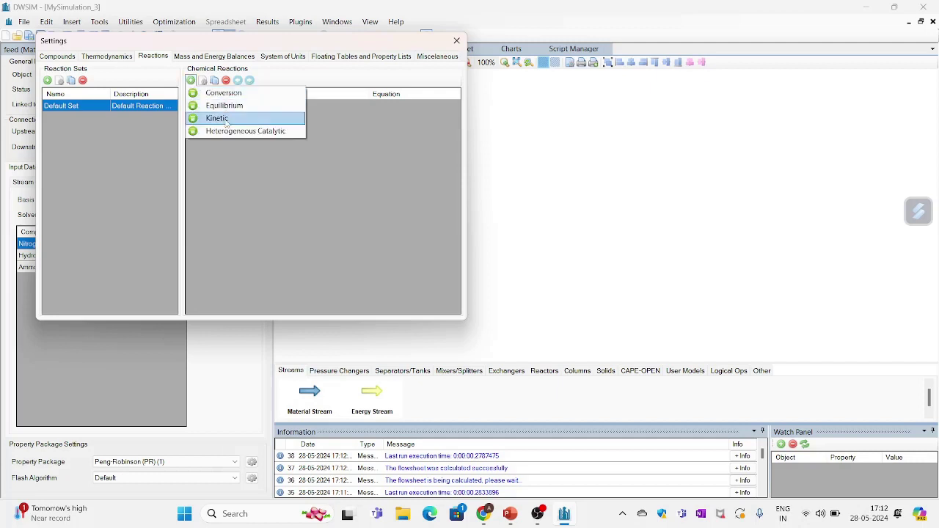
{"action": "left_click", "coordinate": [226, 121]}
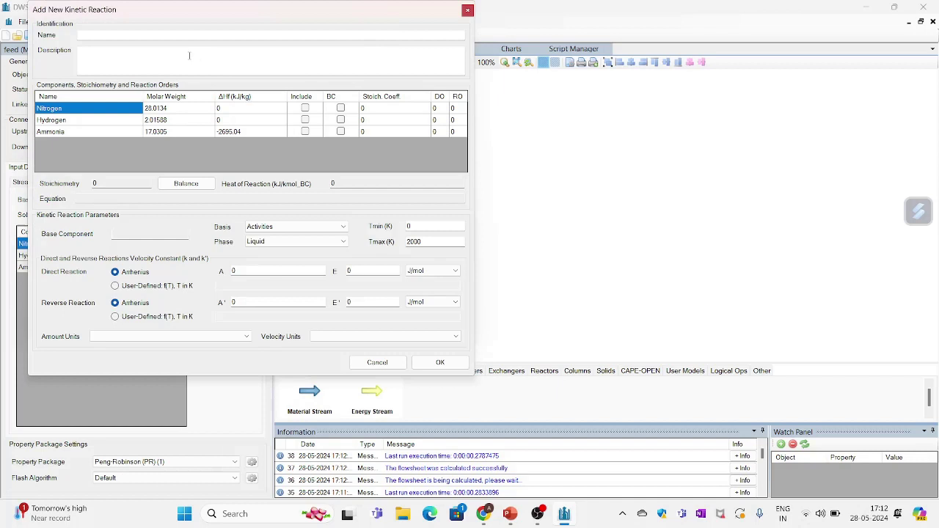
- Name the reaction 'ammonia production' with description 'irreversible reaction of nitrogen and hydrogen to form ammonia'
{"action": "left_click", "coordinate": [160, 34]}
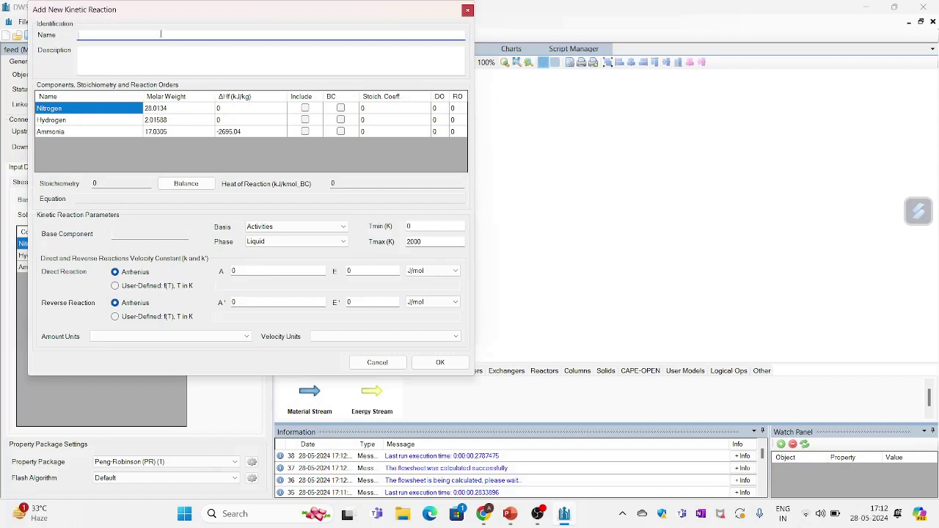
{"action": "type", "text": "ammonia production"}
{"action": "left_click", "coordinate": [188, 55]}
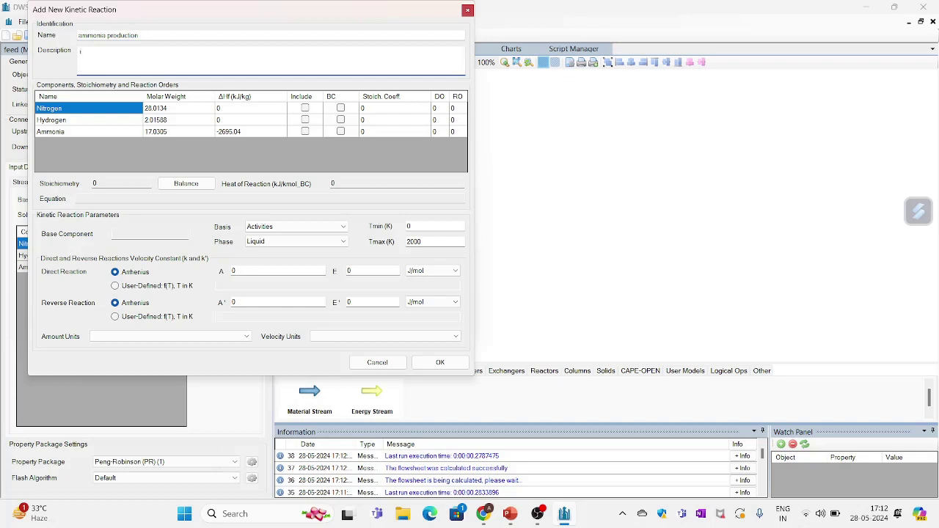
{"action": "type", "text": "irreversible reaction of nitrogen and hydrogen to form ammonia"}
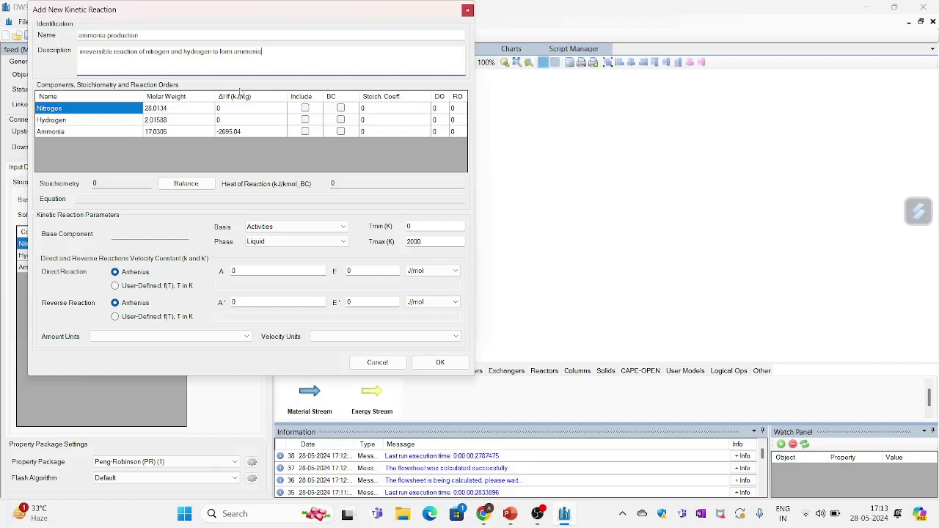
- Include all three compounds, make Nitrogen the base component, and set coefficients -1, -3, 2
{"action": "left_click", "coordinate": [305, 108]}
{"action": "left_click", "coordinate": [306, 119]}
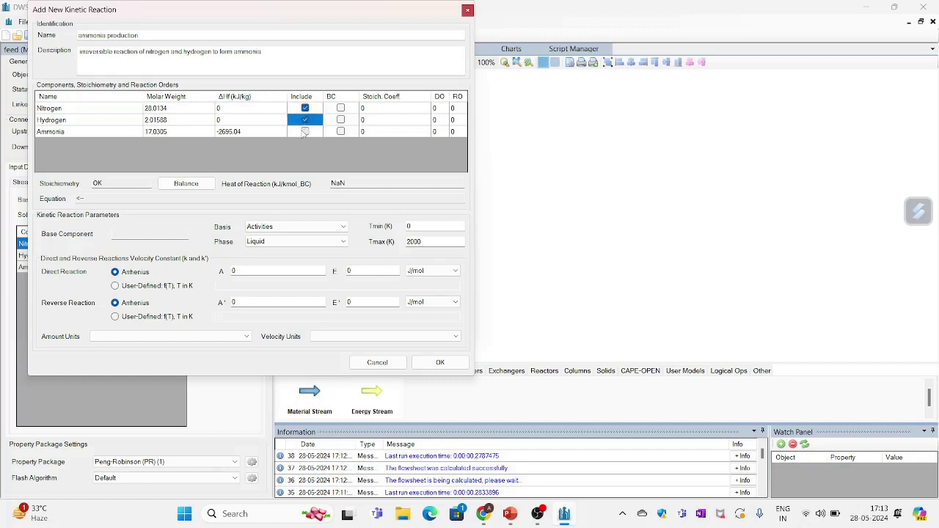
{"action": "left_click", "coordinate": [304, 132]}
{"action": "left_click", "coordinate": [341, 108]}
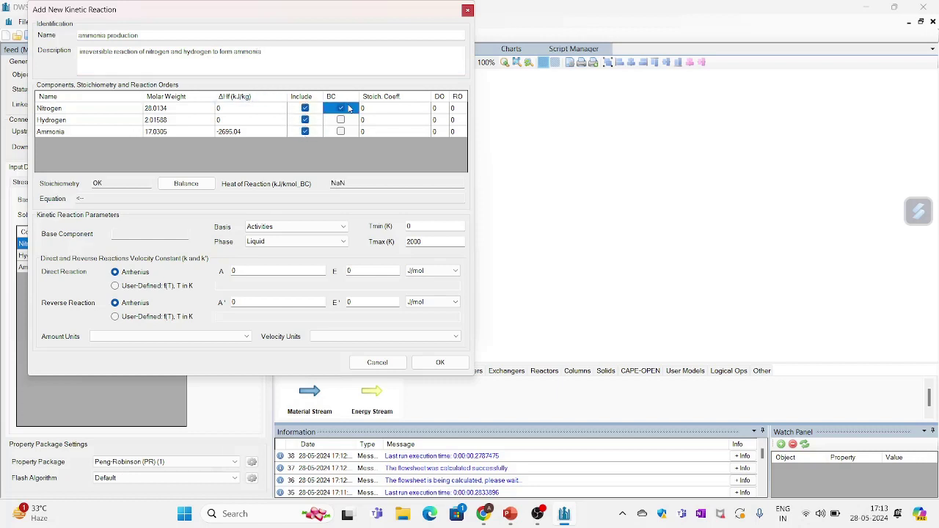
{"action": "left_click", "coordinate": [388, 109]}
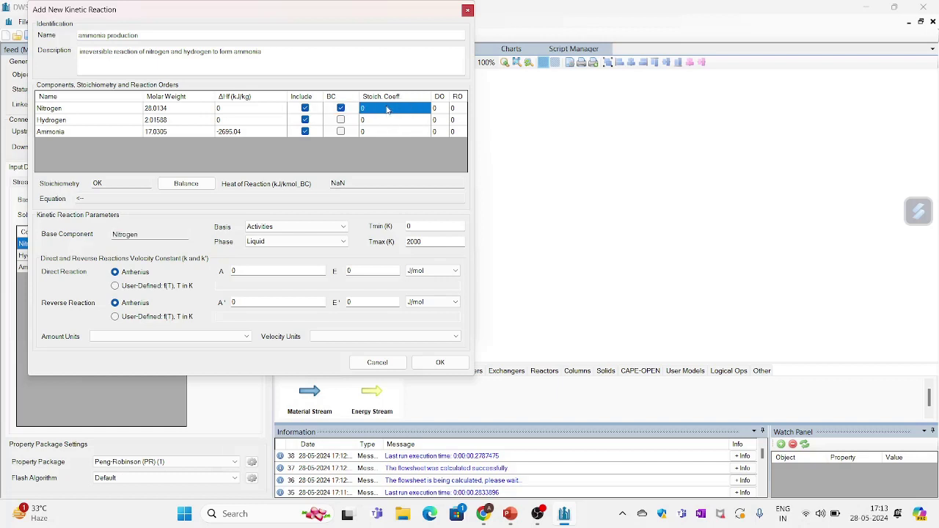
{"action": "type", "text": "-"}
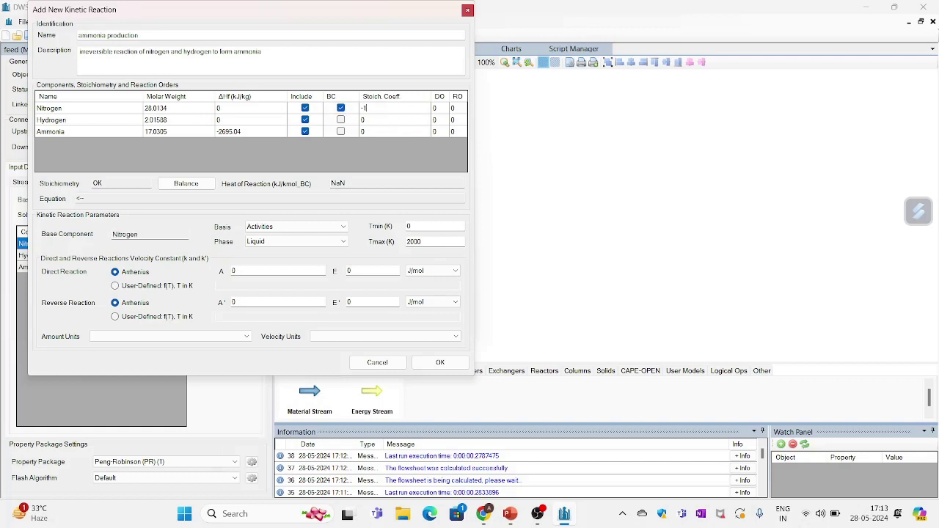
{"action": "type", "text": "1"}
{"action": "key", "text": "Return"}
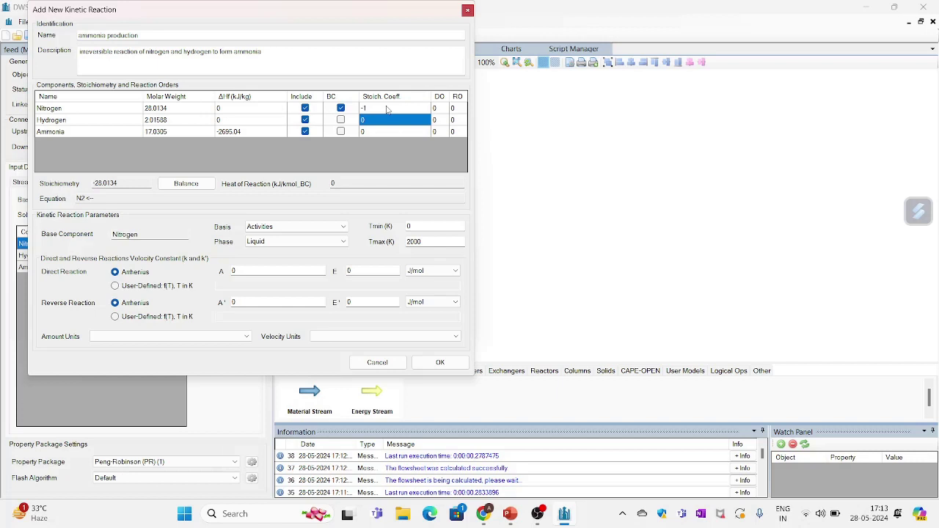
{"action": "type", "text": "-3"}
{"action": "key", "text": "Return"}
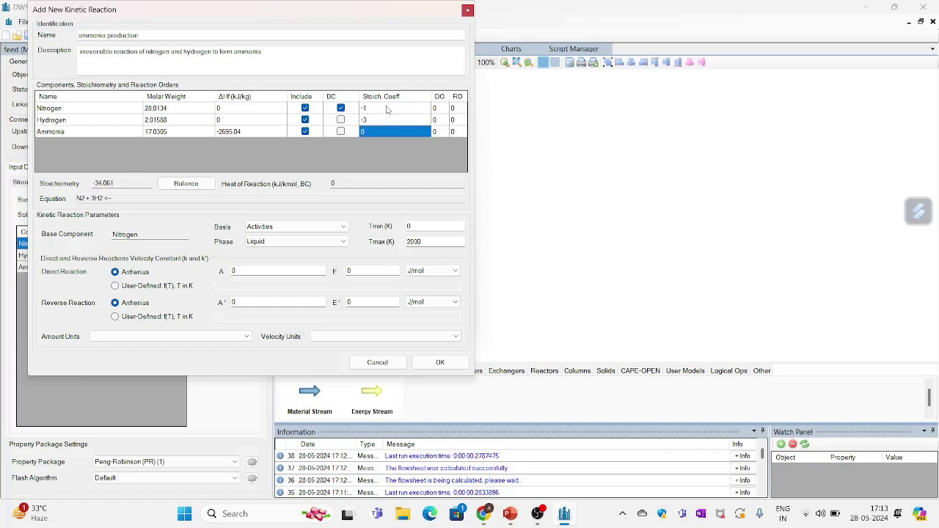
{"action": "type", "text": "2"}
{"action": "key", "text": "Return"}
- Set Nitrogen's direct reaction order to 1
{"action": "left_click", "coordinate": [435, 110]}
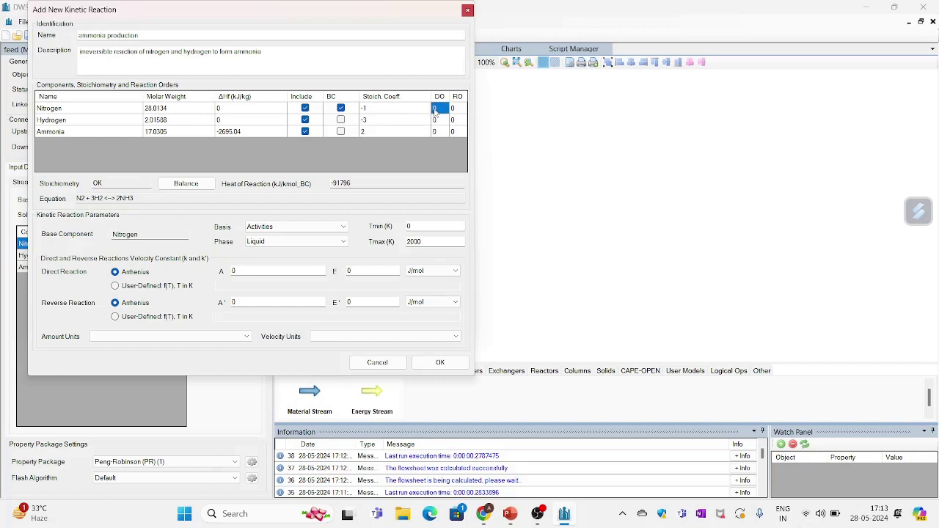
{"action": "left_click", "coordinate": [435, 110]}
{"action": "left_click", "coordinate": [459, 111]}
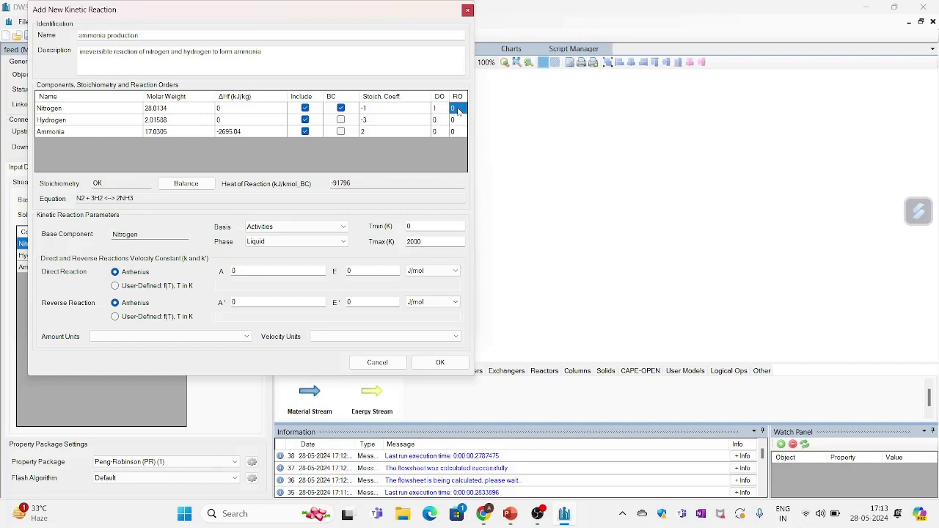
{"action": "left_click", "coordinate": [440, 132]}
{"action": "left_click", "coordinate": [457, 109]}
- Set the rate basis to Molar Concentrations and the reaction phase to Vapor
{"action": "left_click", "coordinate": [309, 229]}
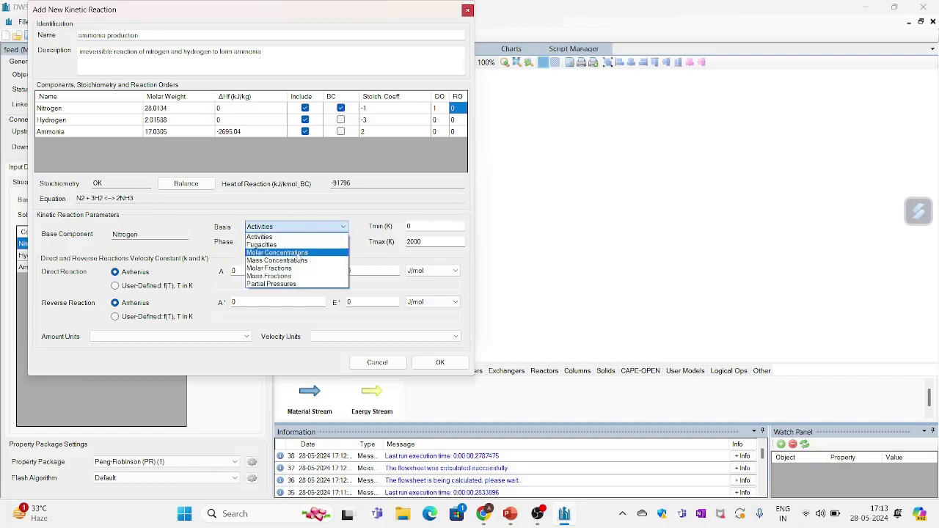
{"action": "left_click", "coordinate": [286, 253]}
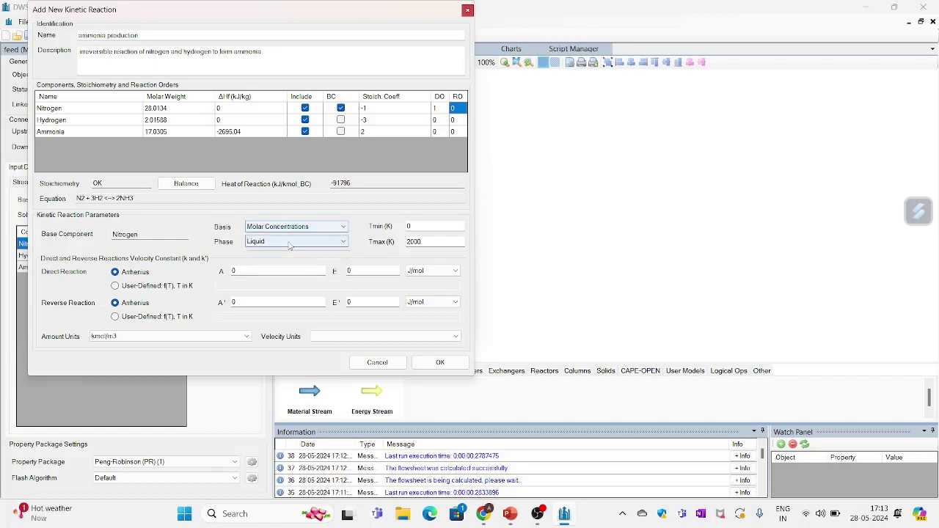
{"action": "left_click", "coordinate": [293, 242]}
{"action": "left_click", "coordinate": [292, 253]}
- Enter Tmin 300 K and forward factor A 0.004, save the reaction, and close settings
{"action": "left_click", "coordinate": [411, 225]}
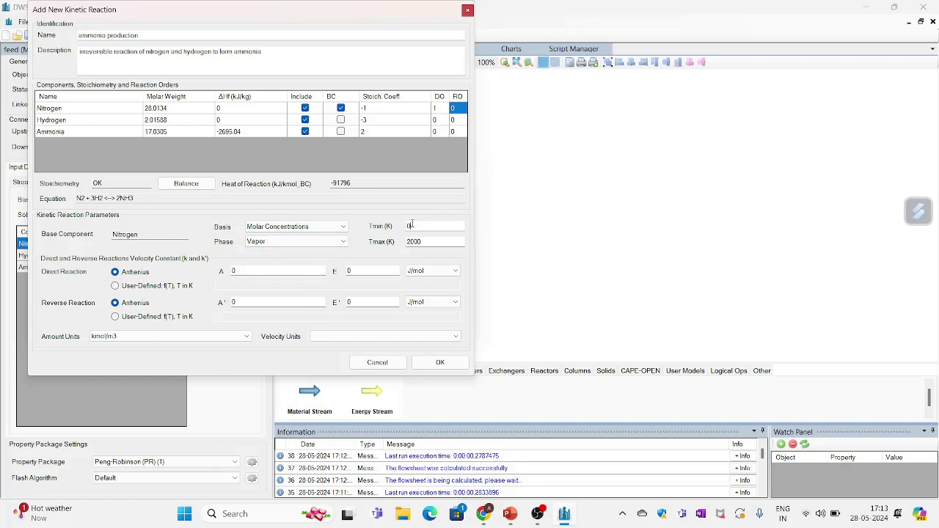
{"action": "type", "text": "300"}
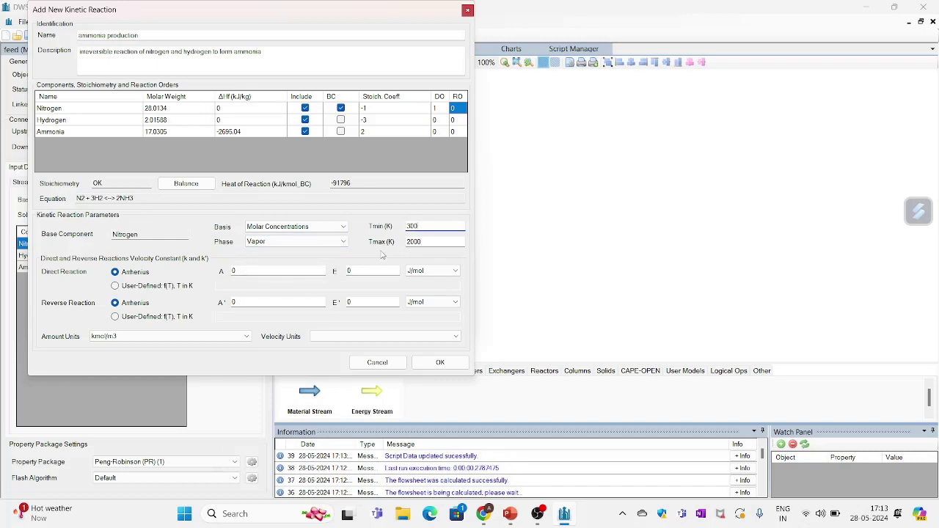
{"action": "left_click", "coordinate": [266, 270]}
{"action": "double_click", "coordinate": [268, 268]}
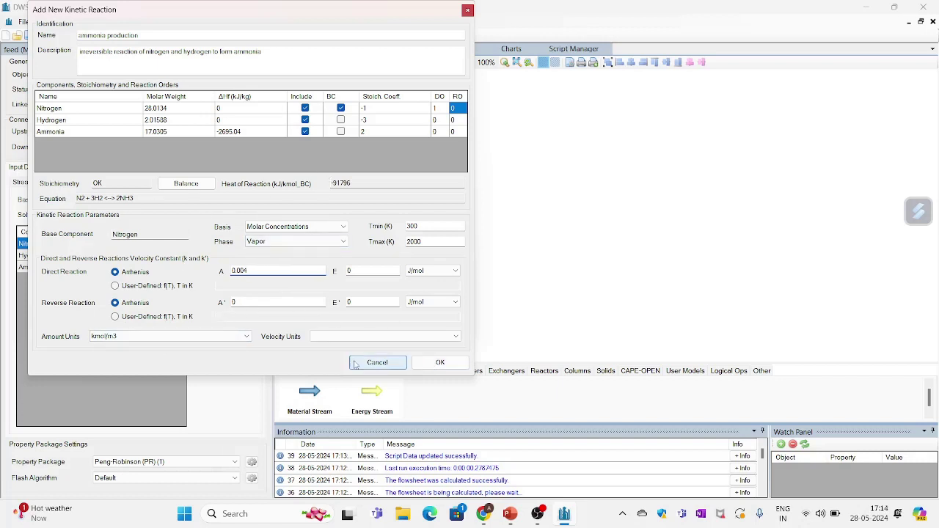
{"action": "left_click", "coordinate": [439, 362]}
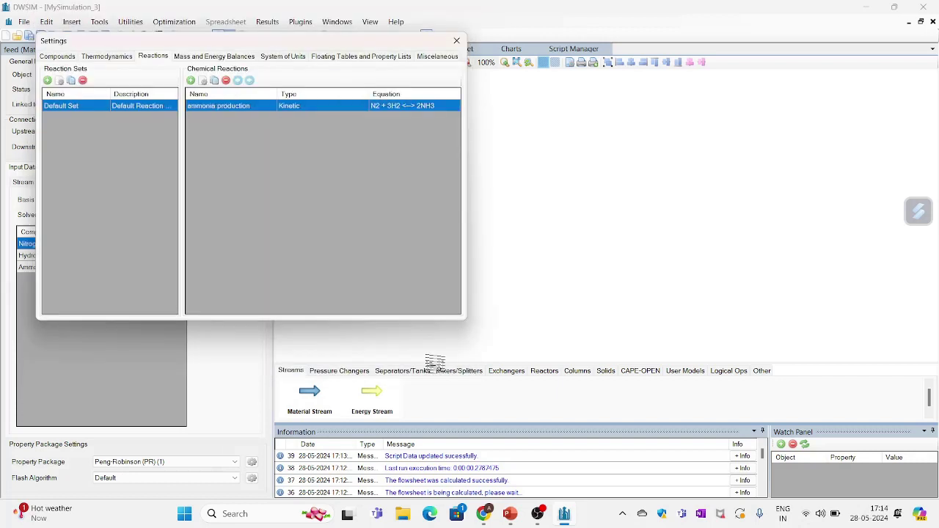
{"action": "left_click", "coordinate": [457, 41]}
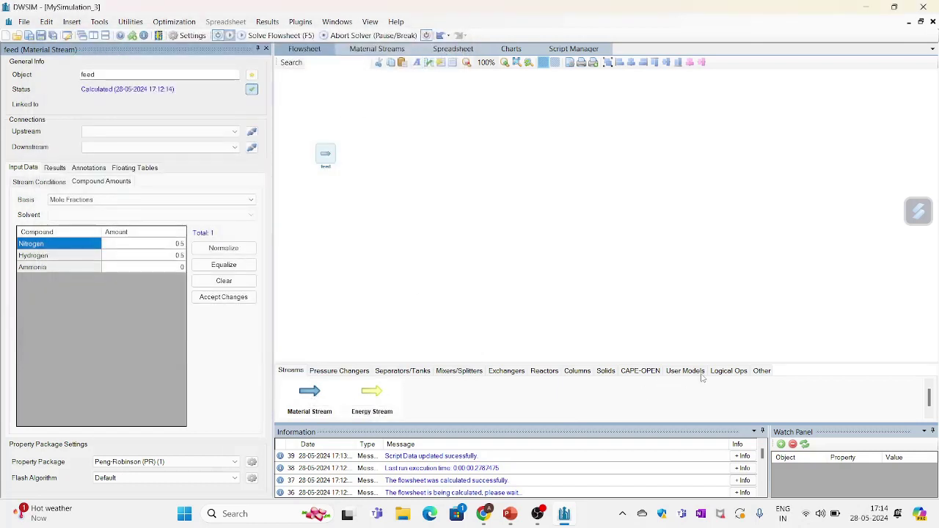
- Place plug-flow reactor PFR-001, outlet stream MSTR-002 to its right, and energy stream ESTR-003 below
{"action": "left_click", "coordinate": [544, 375]}
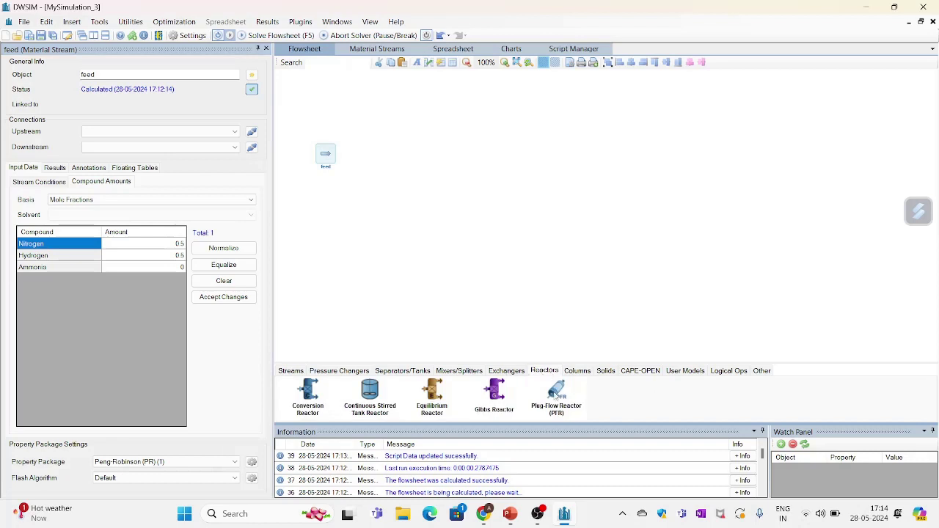
{"action": "left_click_drag", "start_coordinate": [556, 394], "coordinate": [446, 162]}
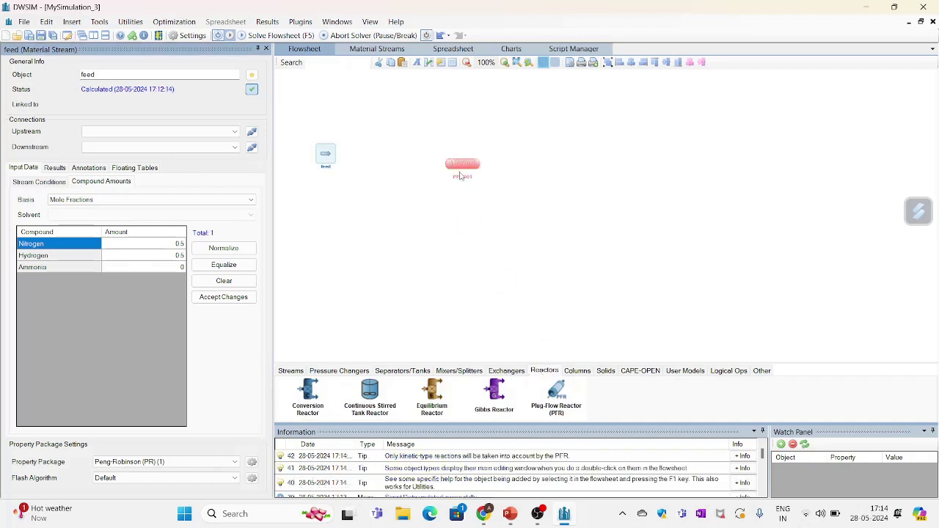
{"action": "scroll", "coordinate": [447, 189], "scroll_direction": "up", "scroll_amount": 6}
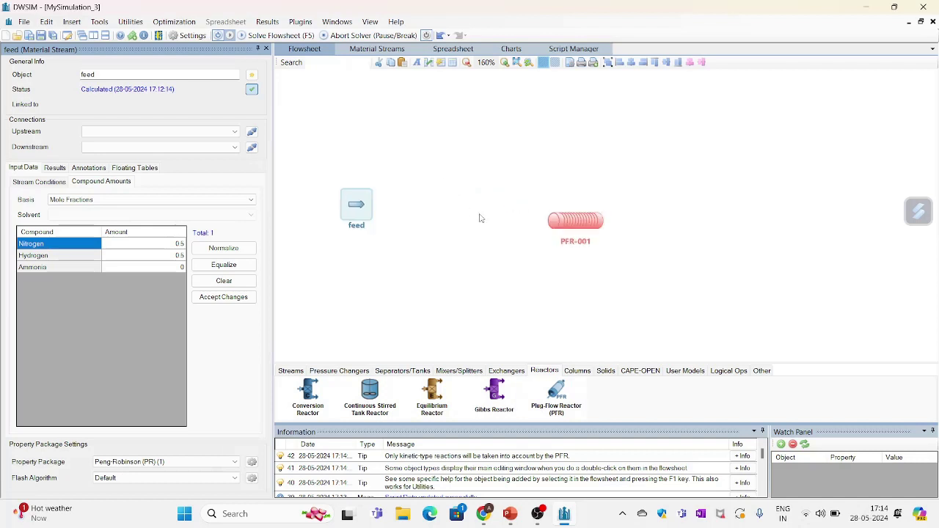
{"action": "left_click", "coordinate": [297, 372]}
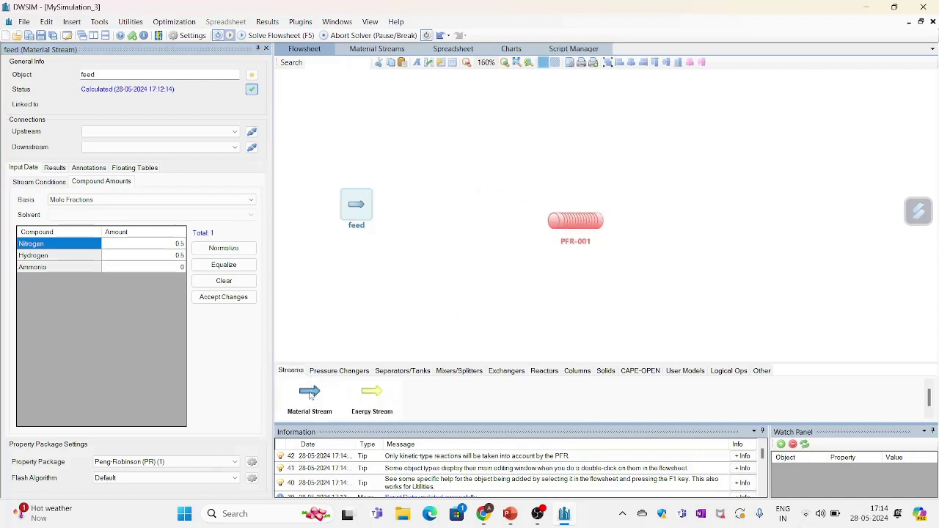
{"action": "left_click_drag", "start_coordinate": [308, 394], "coordinate": [657, 213]}
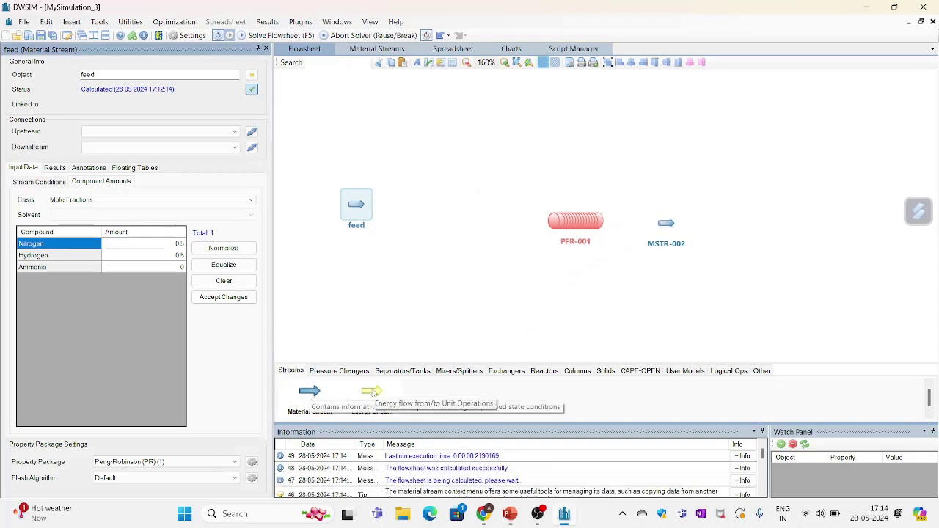
{"action": "left_click_drag", "start_coordinate": [372, 393], "coordinate": [412, 275]}
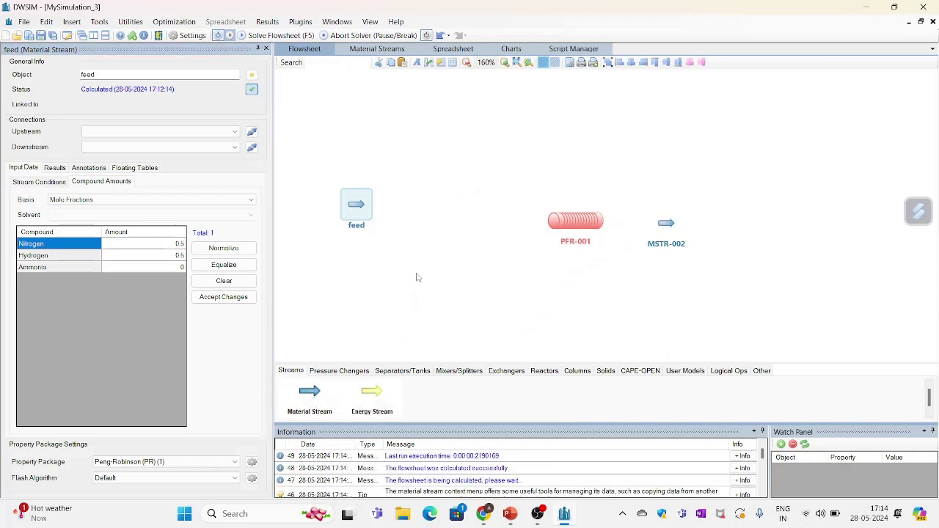
- Rename the outlet stream MSTR-002 to 'product'
{"action": "left_click", "coordinate": [664, 226]}
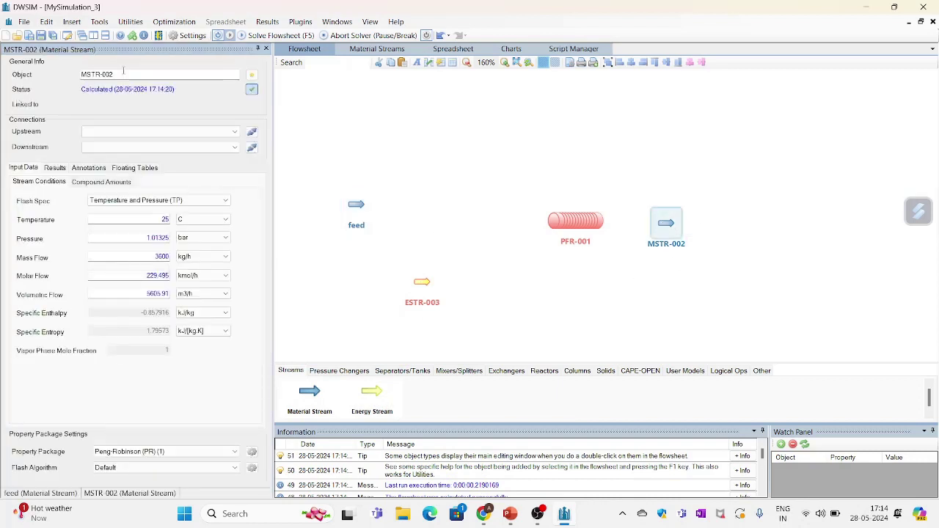
{"action": "double_click", "coordinate": [123, 73]}
{"action": "key", "text": "BackSpace"}
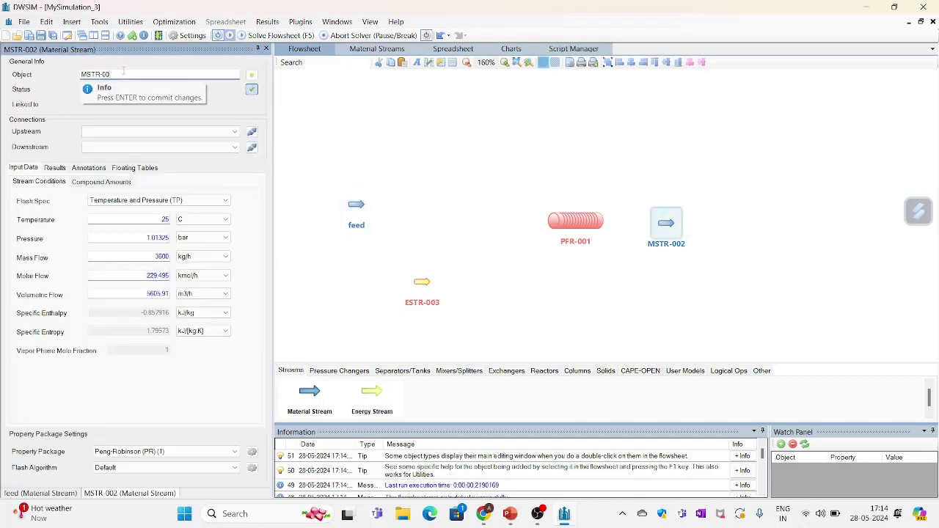
{"action": "key", "text": "BackSpace"}
{"action": "key", "text": "BackSpace"}
{"action": "key", "text": "BackSpace"}
{"action": "key", "text": "BackSpace"}
{"action": "key", "text": "BackSpace"}
{"action": "type", "text": "p"}
{"action": "key", "text": "Return"}
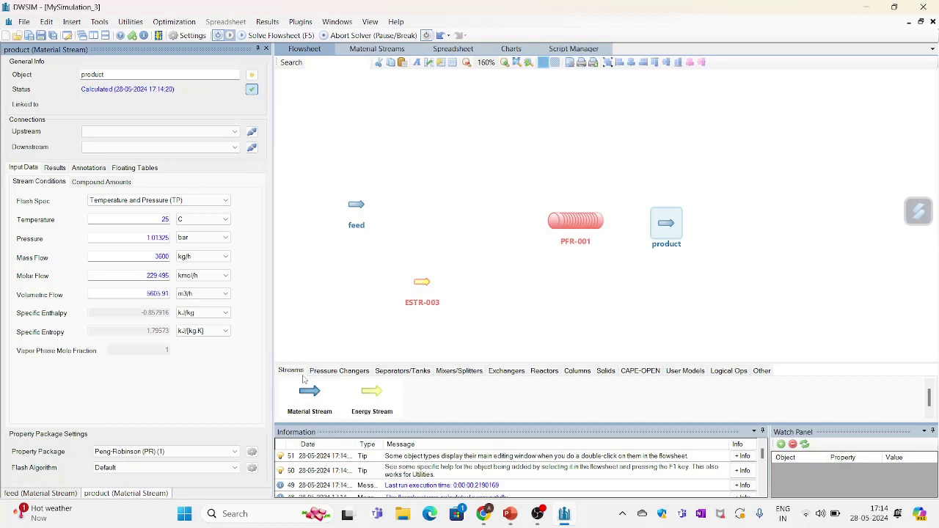
- Rename the energy stream ESTR-003 to 'energy'
{"action": "left_click", "coordinate": [422, 285]}
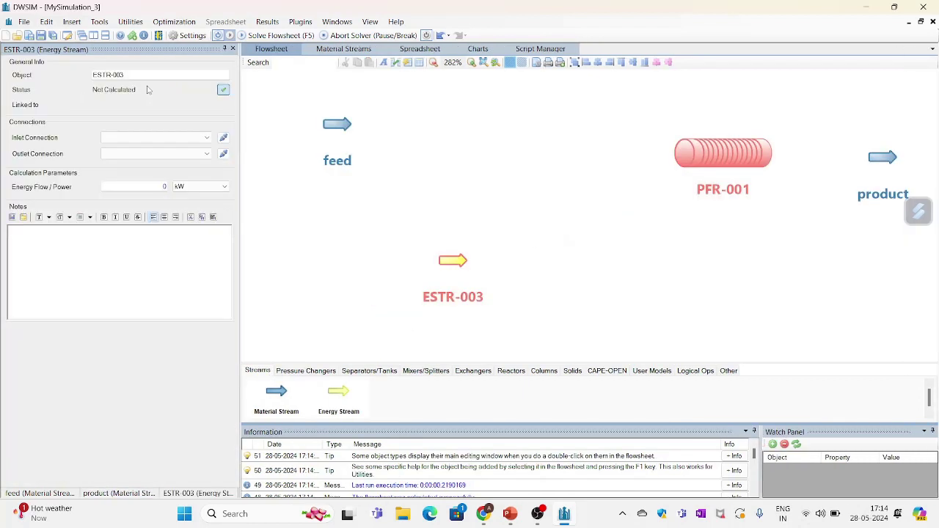
{"action": "left_click", "coordinate": [141, 74]}
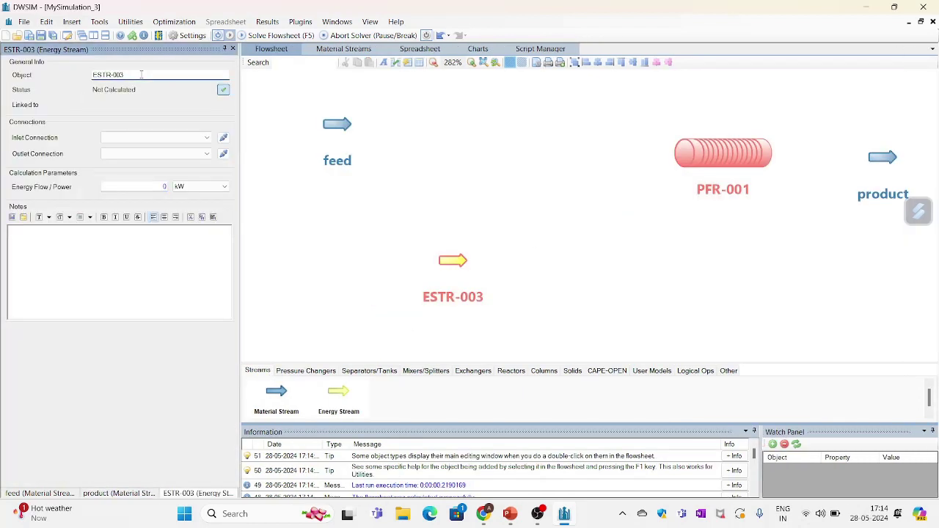
{"action": "key", "text": "BackSpace"}
{"action": "key", "text": "BackSpace"}
{"action": "key", "text": "BackSpace"}
{"action": "key", "text": "BackSpace"}
{"action": "key", "text": "BackSpace"}
{"action": "key", "text": "BackSpace"}
{"action": "key", "text": "BackSpace"}
{"action": "key", "text": "BackSpace"}
{"action": "type", "text": "ener"}
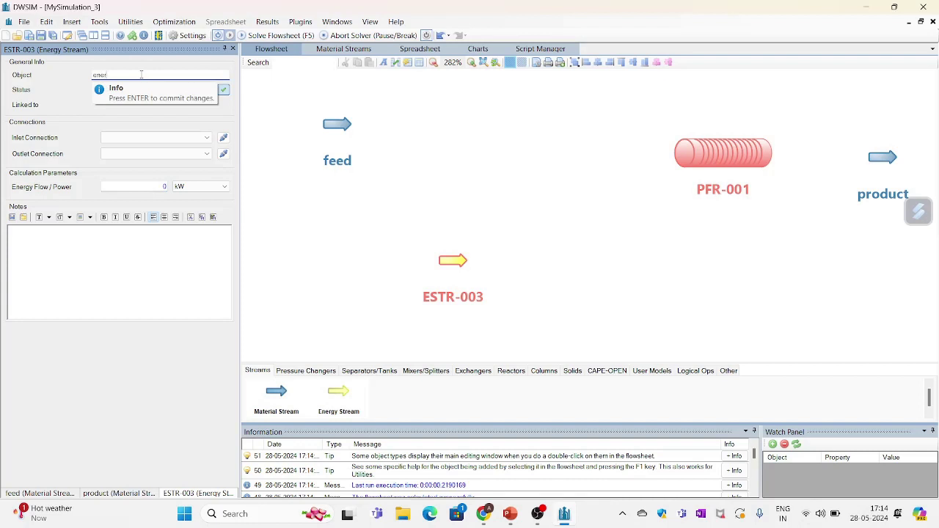
{"action": "type", "text": "gy"}
{"action": "key", "text": "Return"}
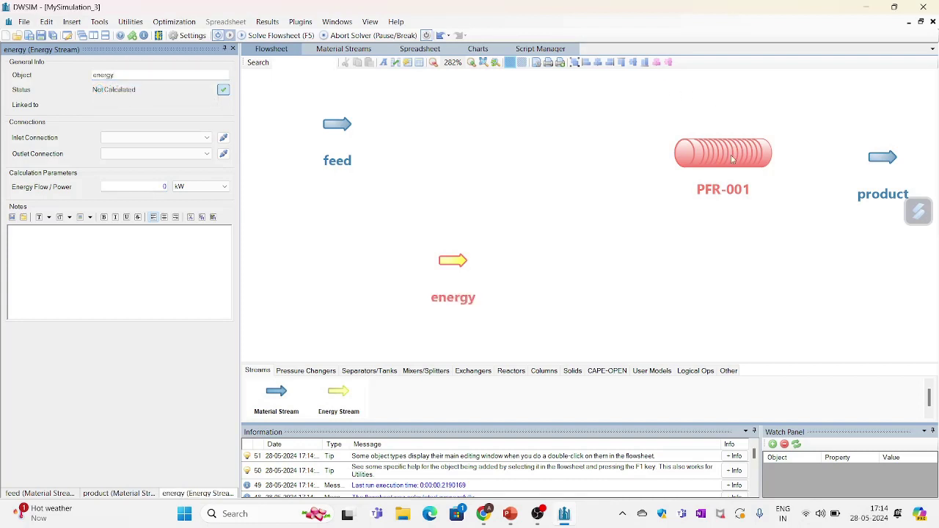
- Connect feed as inlet, product as outlet and the energy stream to PFR-001
{"action": "left_click", "coordinate": [732, 159]}
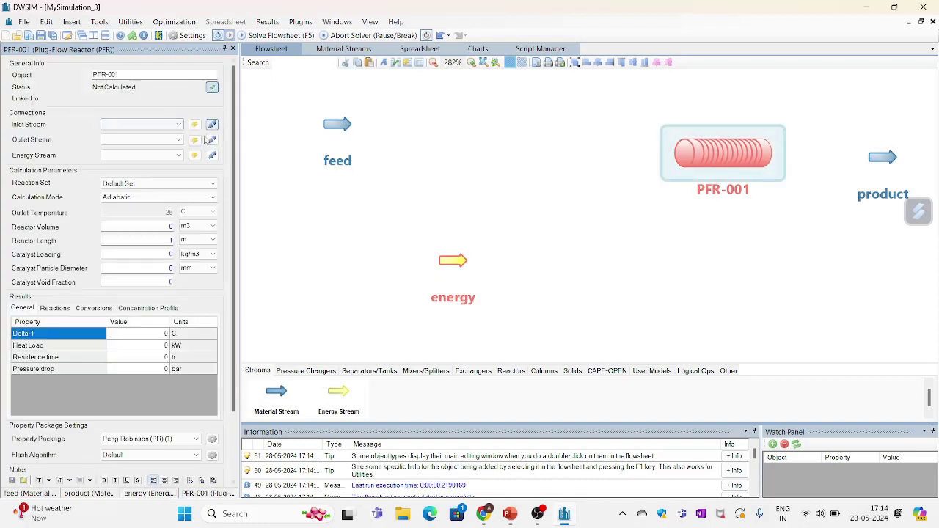
{"action": "left_click", "coordinate": [179, 126]}
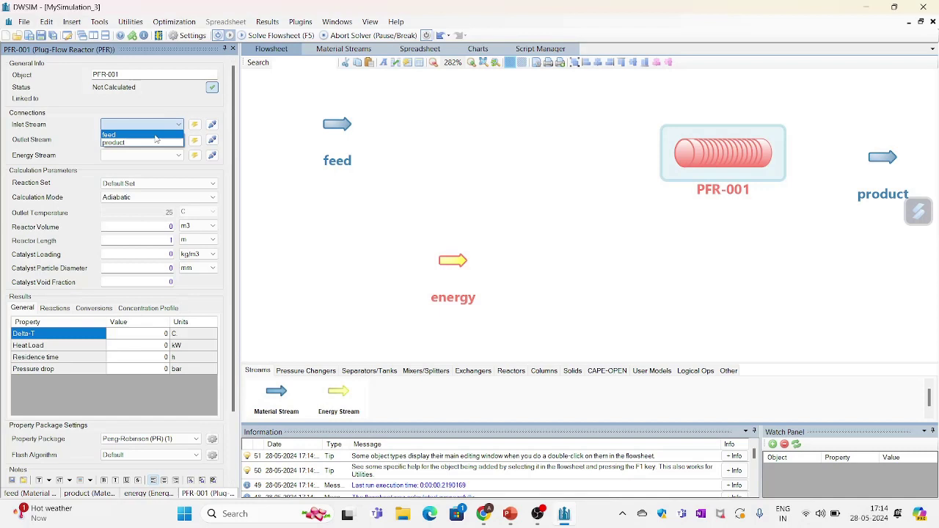
{"action": "left_click", "coordinate": [110, 131]}
{"action": "left_click", "coordinate": [178, 140]}
{"action": "left_click", "coordinate": [165, 157]}
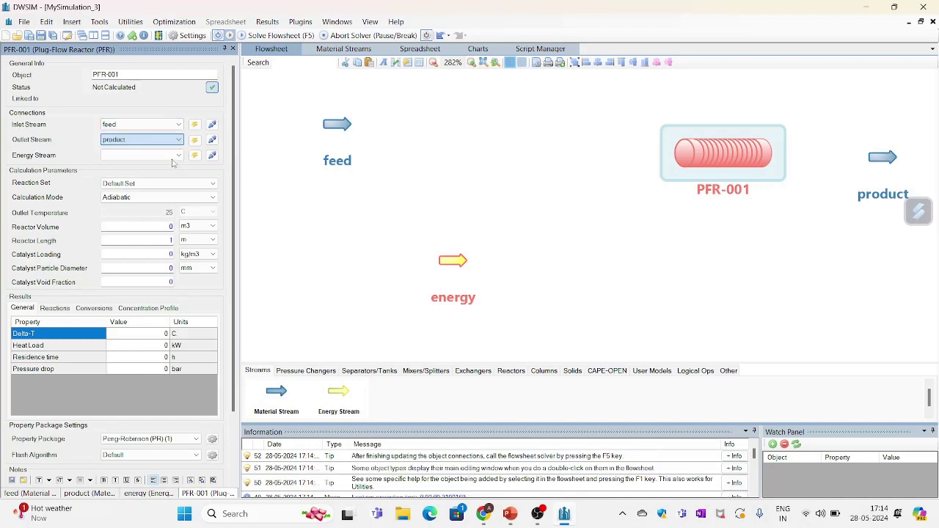
{"action": "left_click", "coordinate": [179, 155]}
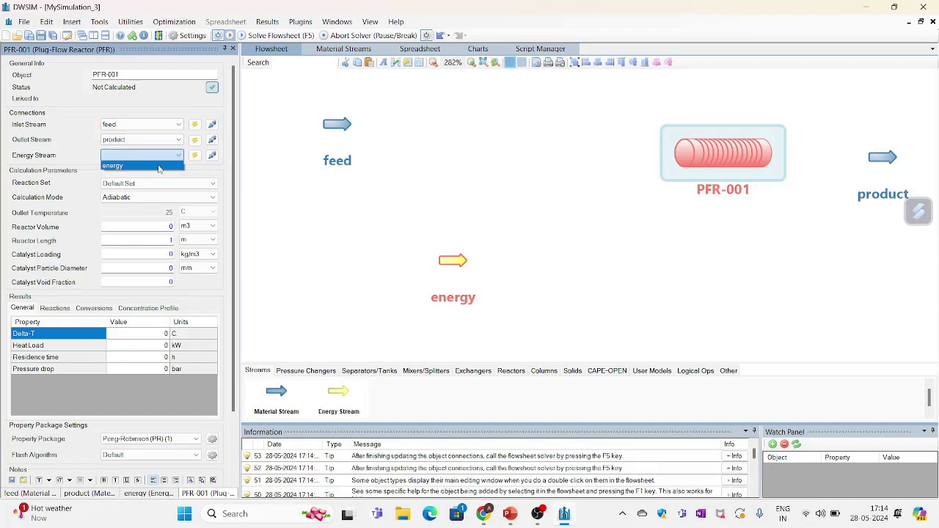
{"action": "left_click", "coordinate": [158, 166]}
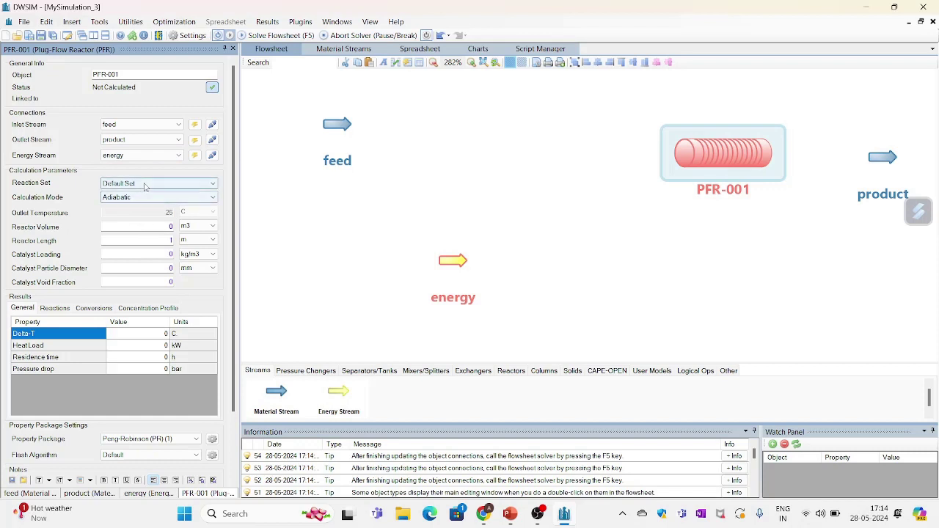
- Make PFR-001 isothermal with 1 m3 volume and 1.5 m reactor length
{"action": "left_click", "coordinate": [158, 198]}
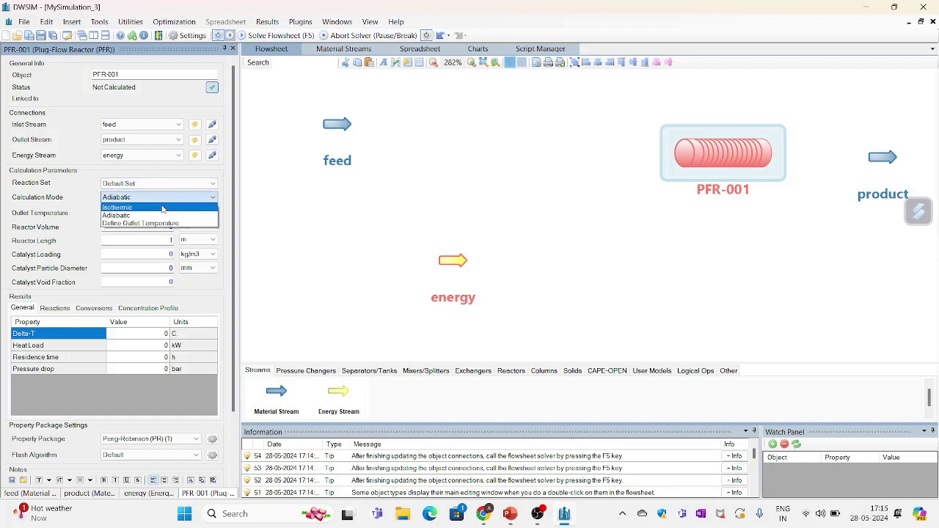
{"action": "left_click", "coordinate": [129, 208]}
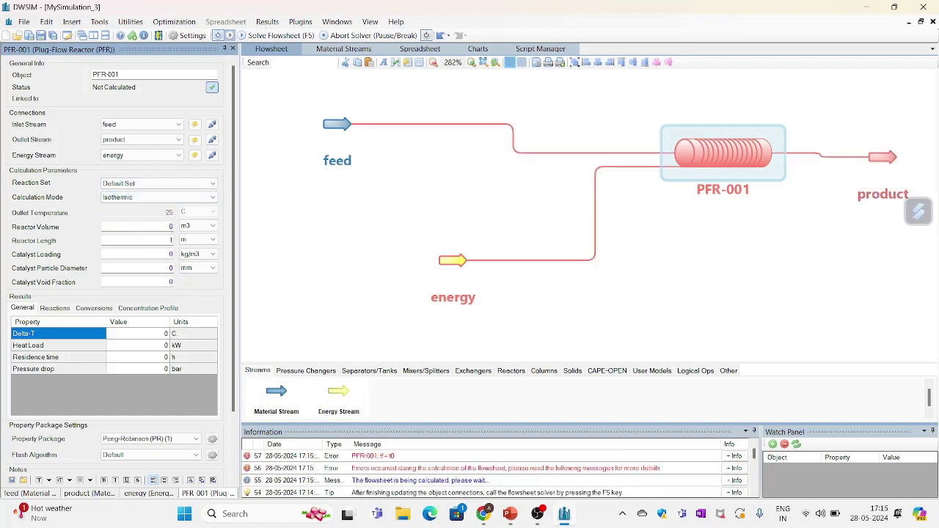
{"action": "left_click", "coordinate": [172, 228]}
{"action": "key", "text": "Return"}
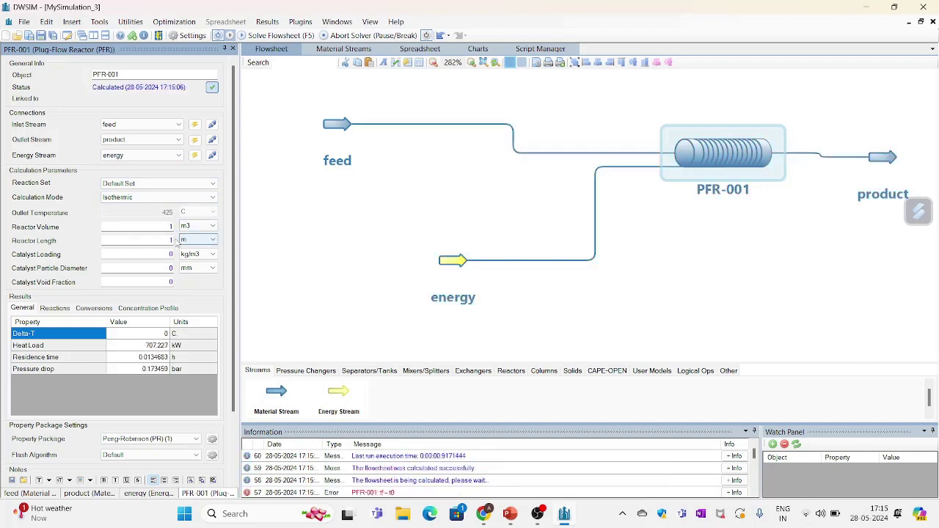
{"action": "left_click", "coordinate": [173, 240]}
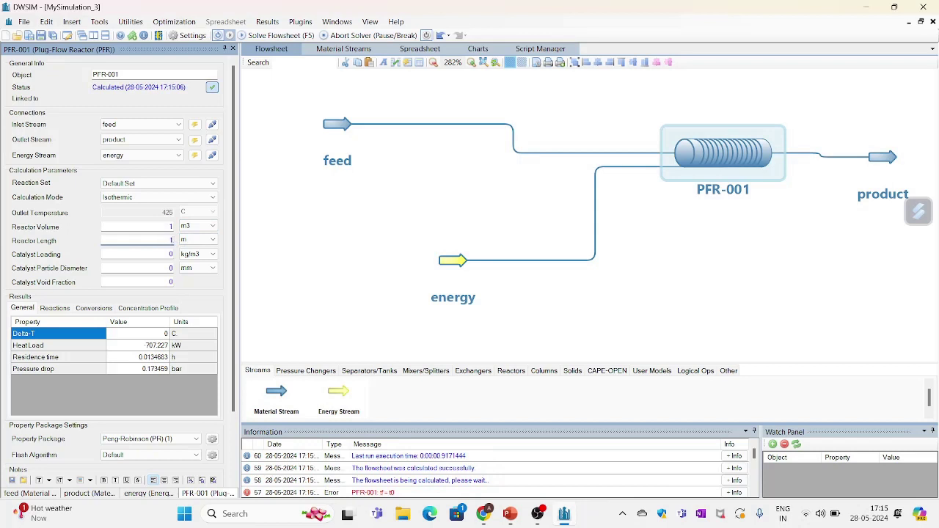
{"action": "type", "text": "1.5"}
{"action": "key", "text": "Return"}
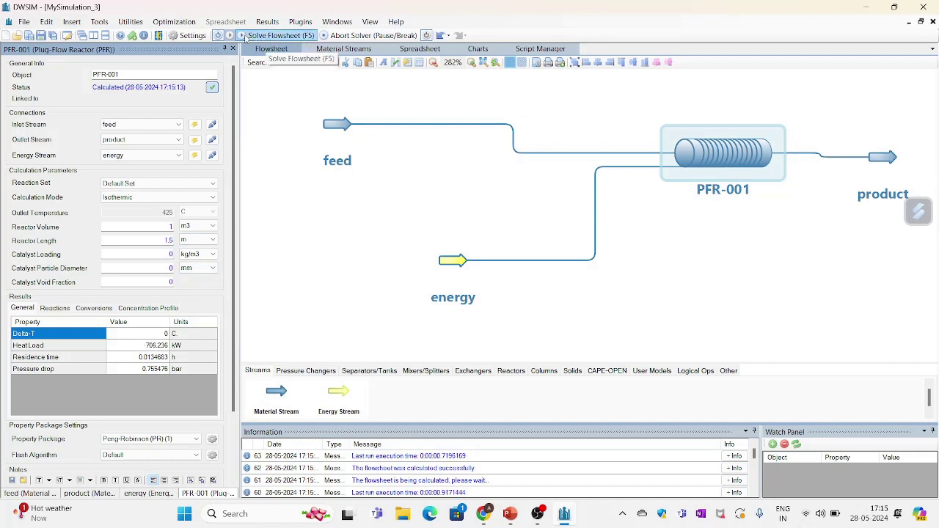
- Solve the flowsheet and view PFR-001's reactions, conversions and concentration profile results
{"action": "left_click", "coordinate": [244, 36]}
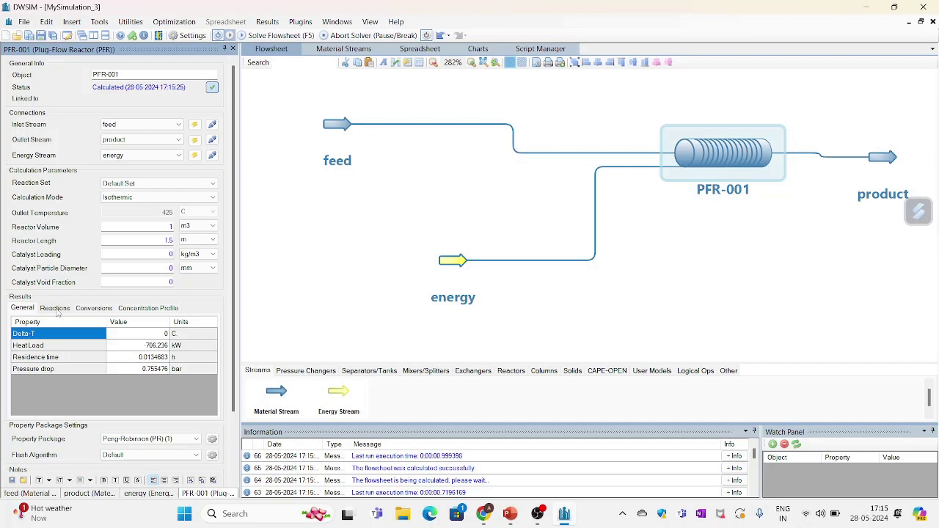
{"action": "left_click", "coordinate": [56, 309]}
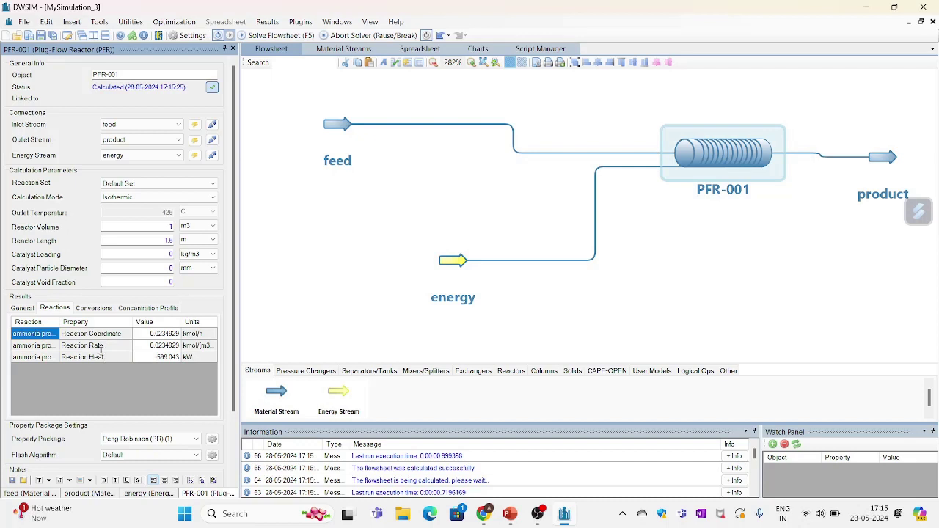
{"action": "left_click", "coordinate": [94, 308]}
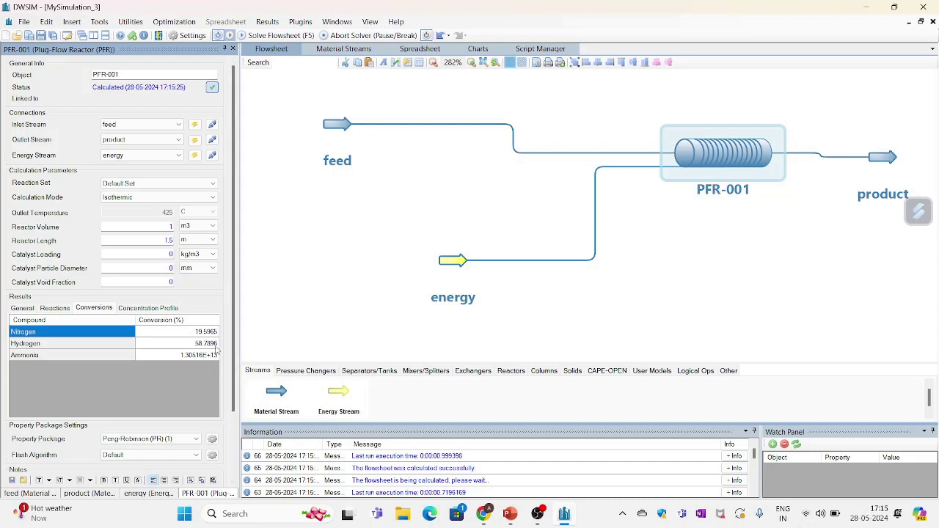
{"action": "left_click", "coordinate": [159, 308]}
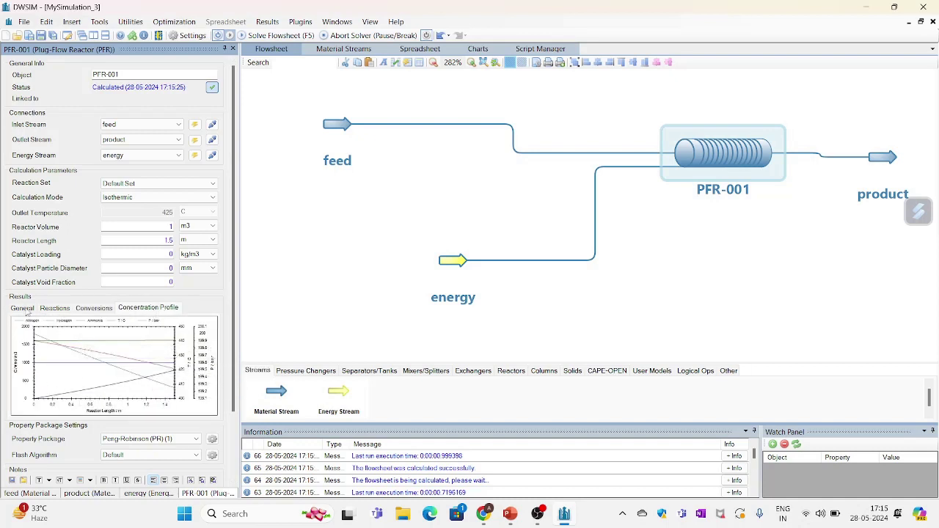
- Revisit the reaction, conversion and profile results, ending on reactions, then open the Insert menu
{"action": "left_click", "coordinate": [55, 308]}
{"action": "left_click", "coordinate": [94, 308]}
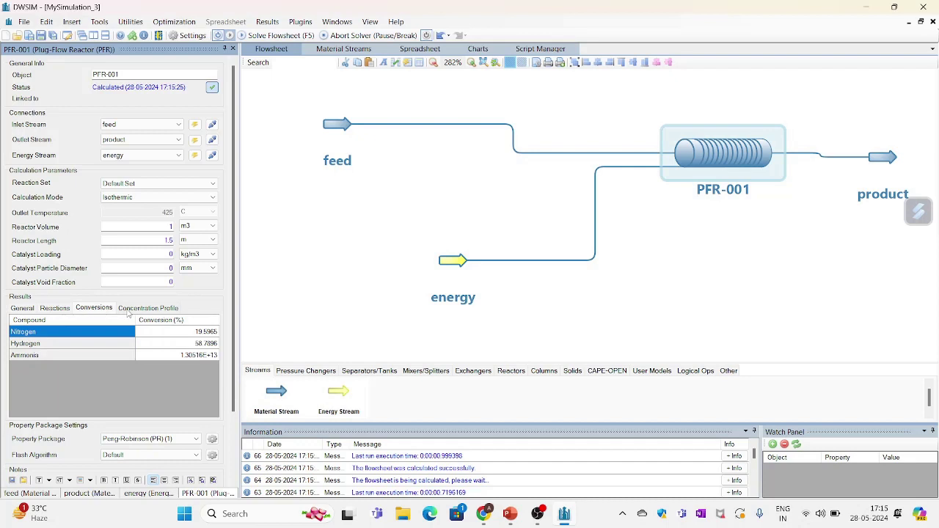
{"action": "left_click", "coordinate": [150, 309]}
{"action": "left_click", "coordinate": [55, 308]}
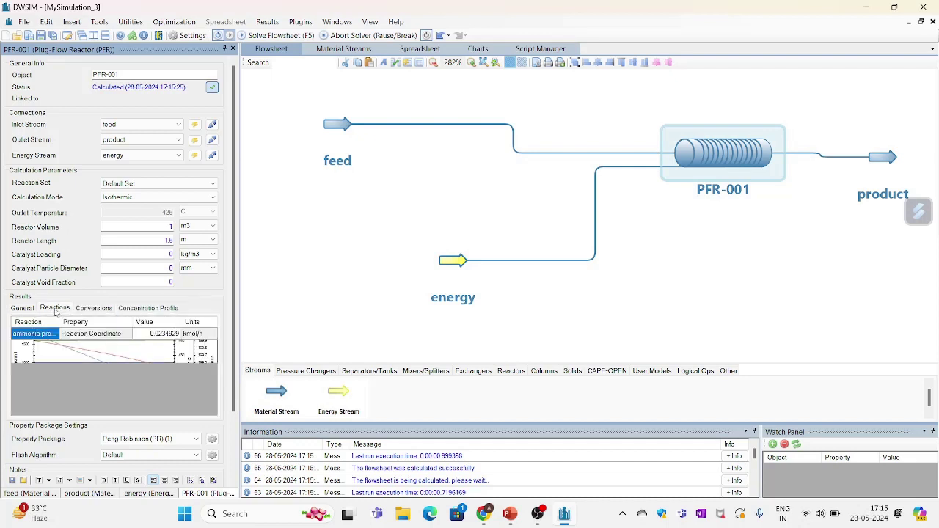
{"action": "left_click", "coordinate": [70, 22]}
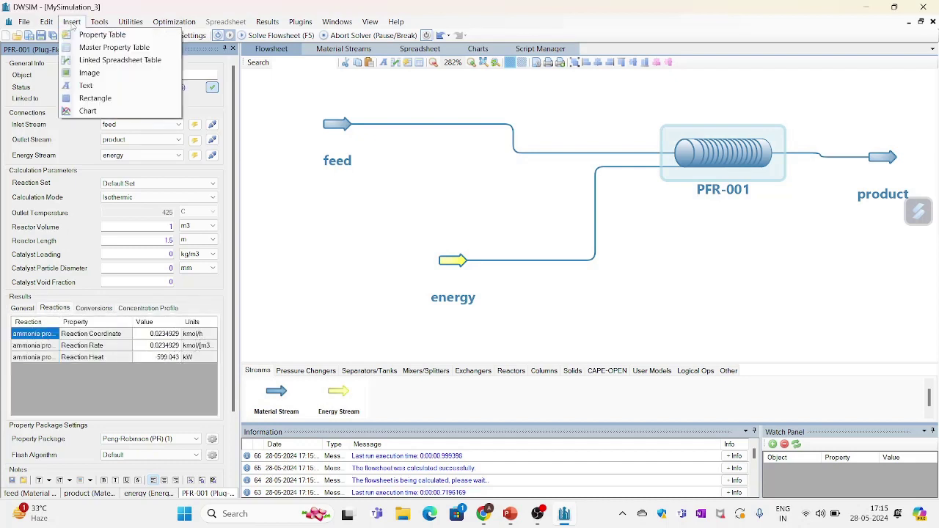
- Insert a master property table and include the feed and product streams
{"action": "left_click", "coordinate": [107, 49]}
{"action": "left_click", "coordinate": [370, 167]}
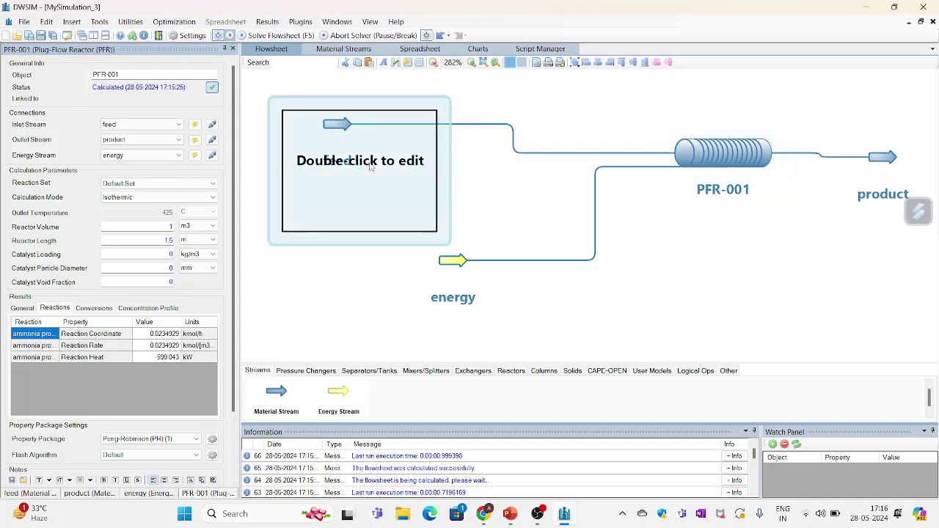
{"action": "double_click", "coordinate": [371, 167]}
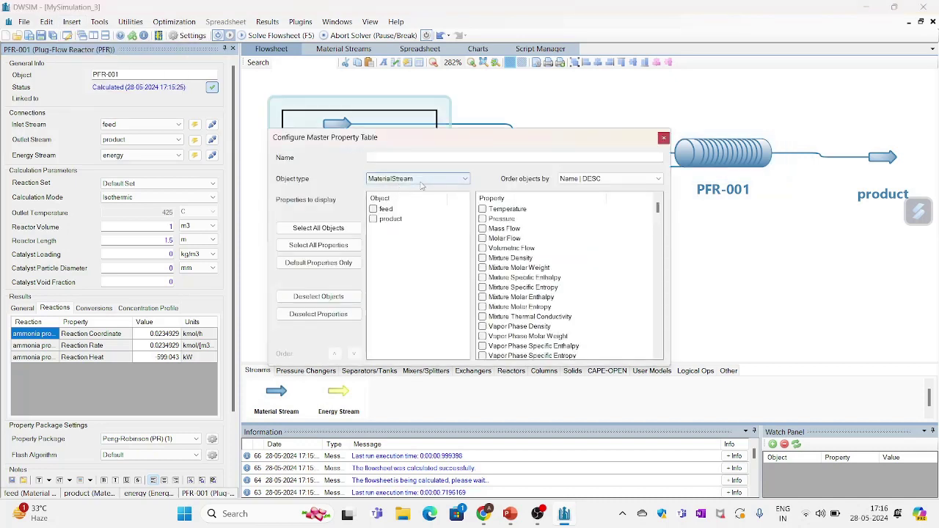
{"action": "left_click", "coordinate": [372, 210]}
{"action": "left_click", "coordinate": [373, 219]}
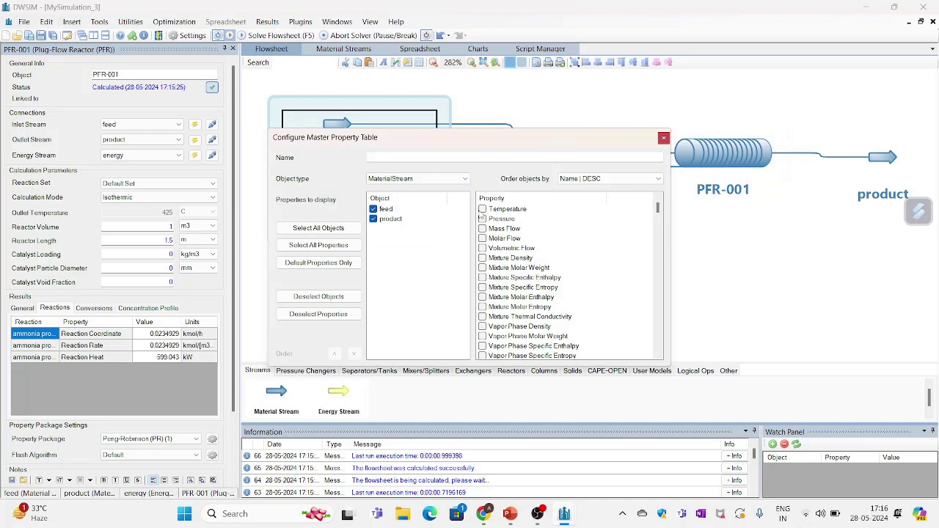
- Tick Temperature, Pressure, Mass, Molar and Volumetric Flow, and find the ammonia mole fraction property
{"action": "left_click", "coordinate": [482, 209]}
{"action": "left_click", "coordinate": [482, 219]}
{"action": "left_click", "coordinate": [489, 240]}
{"action": "left_click", "coordinate": [482, 238]}
{"action": "left_click", "coordinate": [482, 248]}
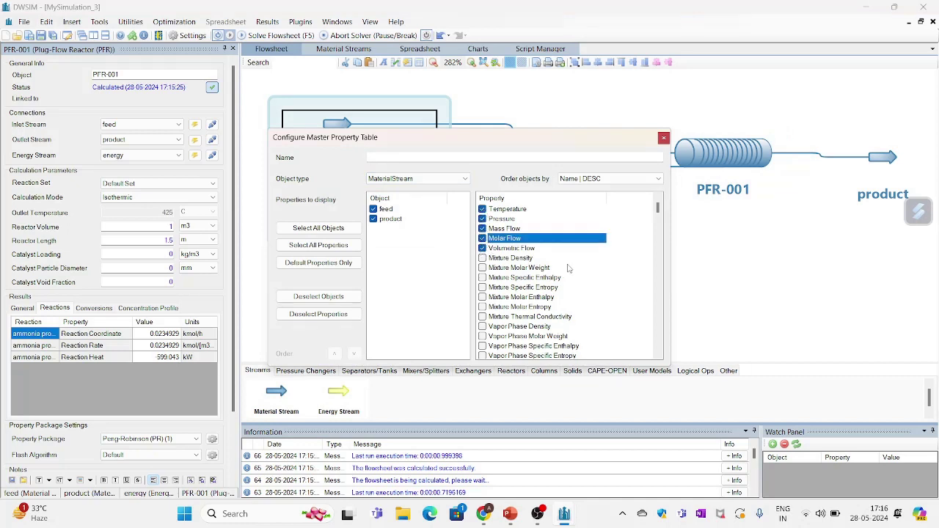
{"action": "scroll", "coordinate": [635, 261], "scroll_direction": "down", "scroll_amount": 2}
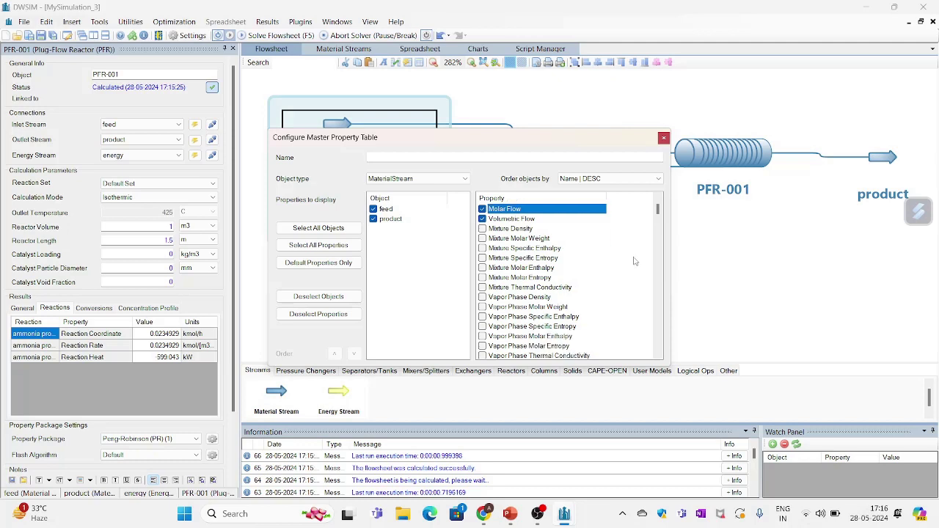
{"action": "scroll", "coordinate": [559, 315], "scroll_direction": "down", "scroll_amount": 4}
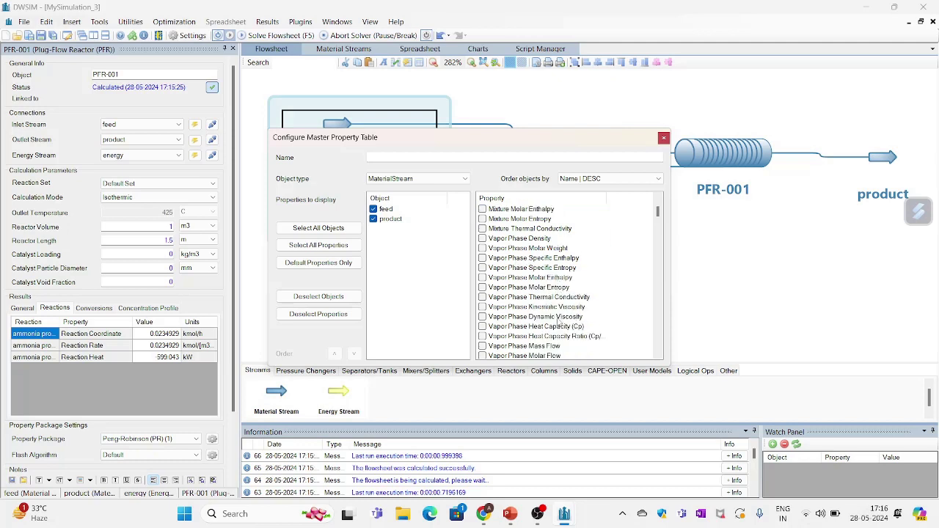
{"action": "scroll", "coordinate": [544, 334], "scroll_direction": "down", "scroll_amount": 1}
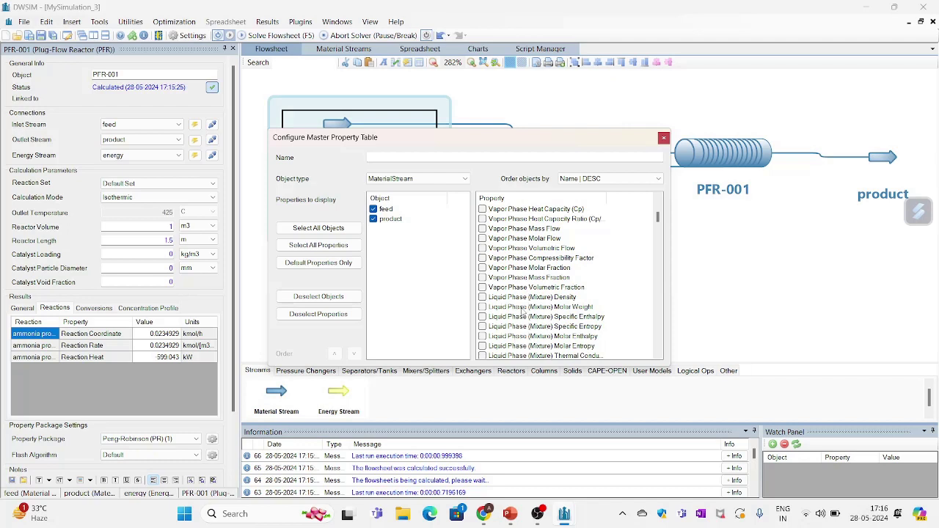
{"action": "scroll", "coordinate": [530, 295], "scroll_direction": "down", "scroll_amount": 1}
{"action": "scroll", "coordinate": [531, 297], "scroll_direction": "down", "scroll_amount": 1}
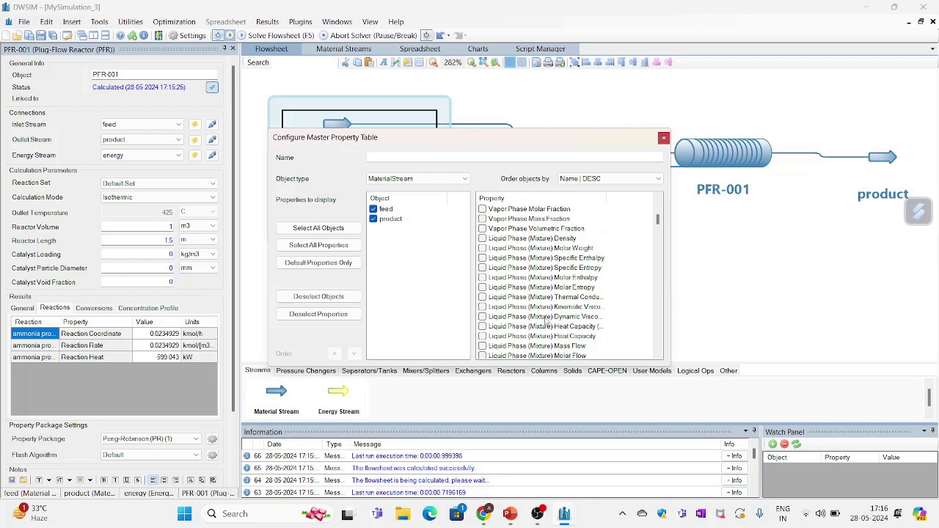
{"action": "scroll", "coordinate": [535, 305], "scroll_direction": "down", "scroll_amount": 1}
{"action": "scroll", "coordinate": [539, 311], "scroll_direction": "down", "scroll_amount": 1}
{"action": "scroll", "coordinate": [541, 308], "scroll_direction": "down", "scroll_amount": 5}
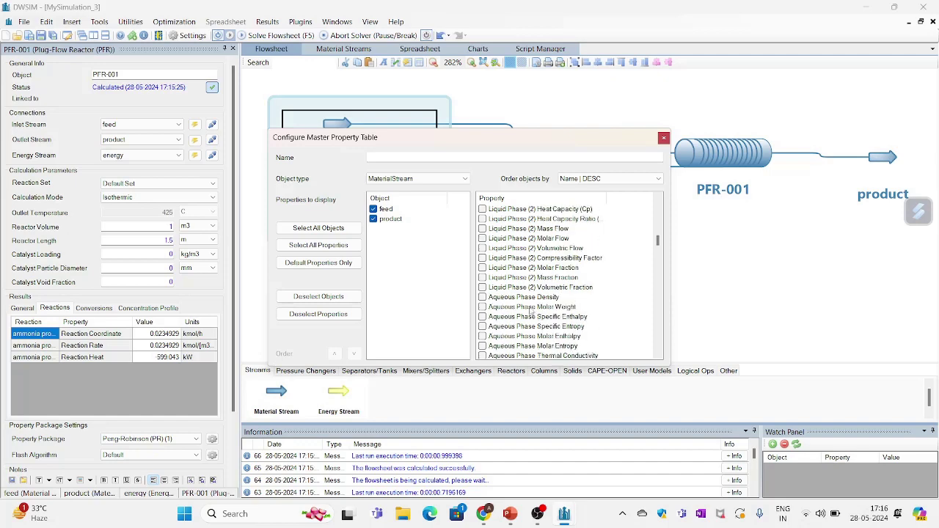
{"action": "scroll", "coordinate": [535, 317], "scroll_direction": "down", "scroll_amount": 8}
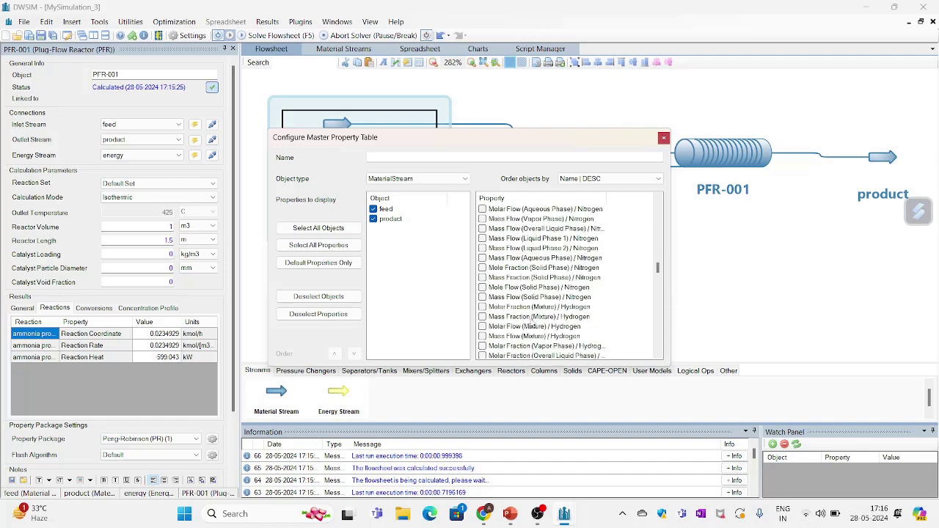
{"action": "scroll", "coordinate": [530, 311], "scroll_direction": "down", "scroll_amount": 5}
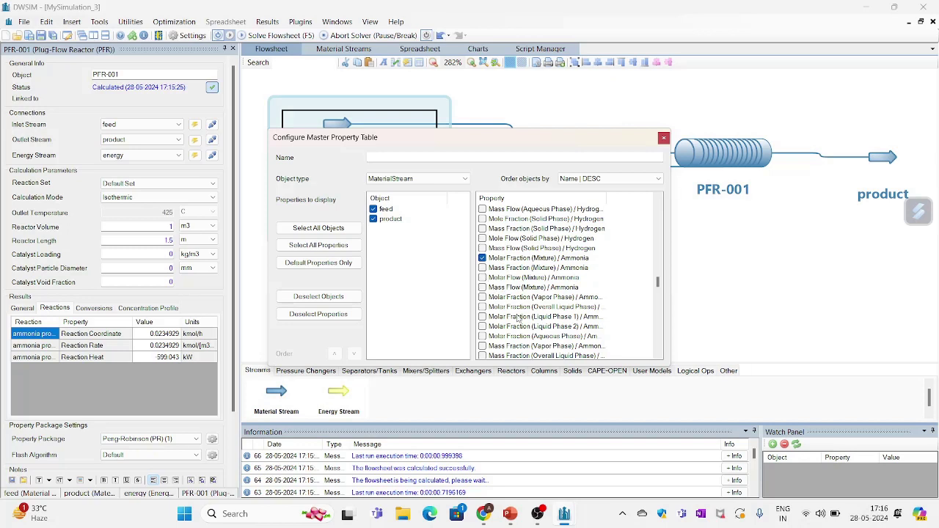
{"action": "scroll", "coordinate": [493, 323], "scroll_direction": "down", "scroll_amount": 1}
{"action": "scroll", "coordinate": [492, 324], "scroll_direction": "down", "scroll_amount": 4}
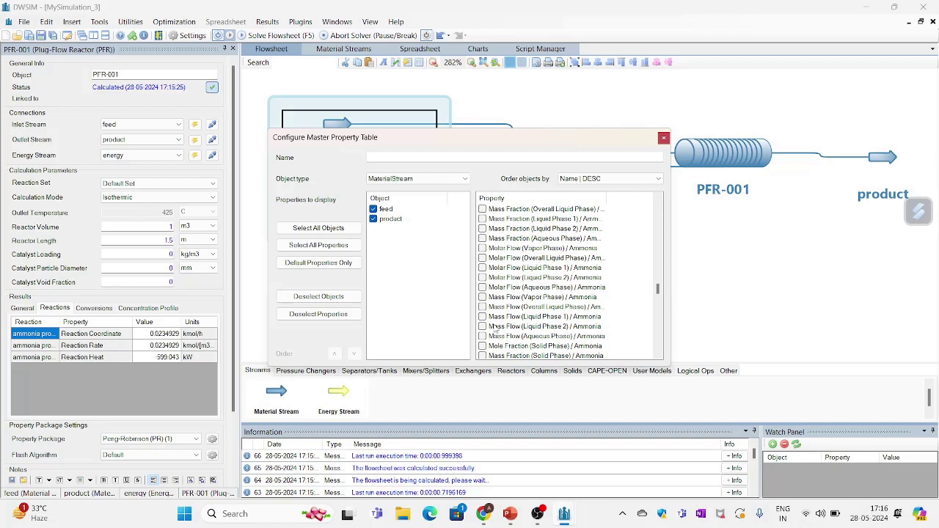
{"action": "scroll", "coordinate": [496, 301], "scroll_direction": "down", "scroll_amount": 2}
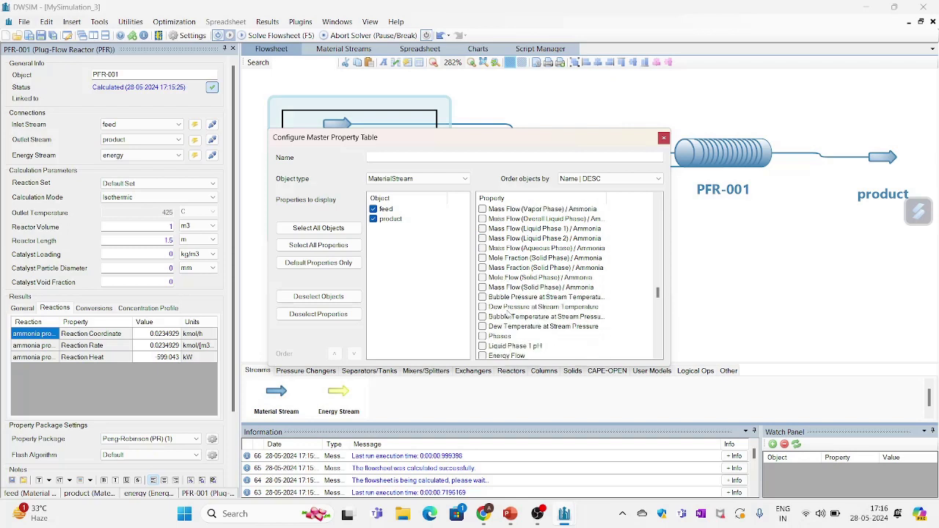
{"action": "scroll", "coordinate": [507, 290], "scroll_direction": "up", "scroll_amount": 2}
{"action": "scroll", "coordinate": [508, 285], "scroll_direction": "up", "scroll_amount": 6}
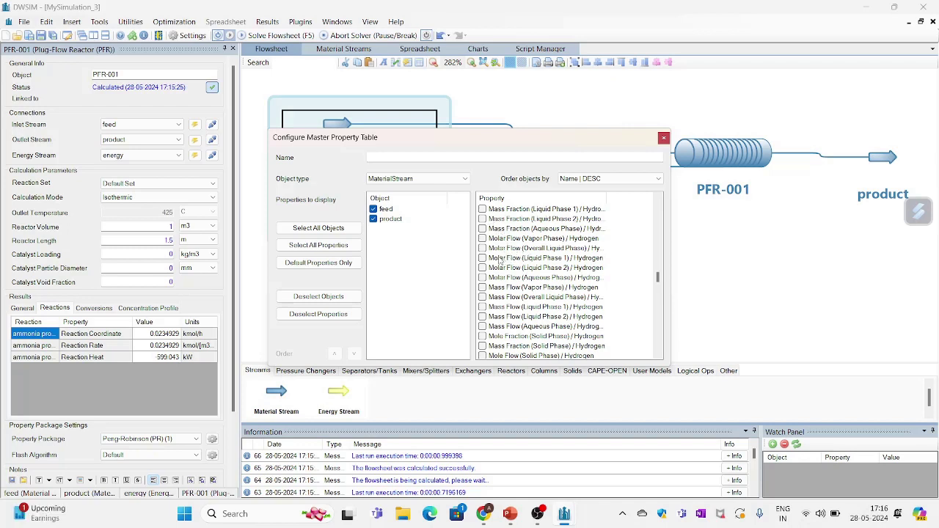
{"action": "scroll", "coordinate": [492, 250], "scroll_direction": "up", "scroll_amount": 2}
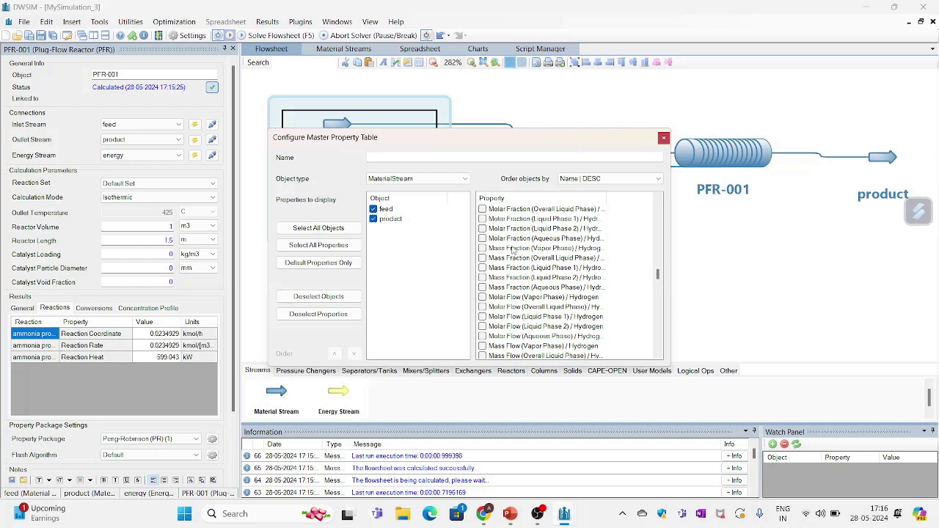
{"action": "scroll", "coordinate": [513, 250], "scroll_direction": "up", "scroll_amount": 2}
{"action": "scroll", "coordinate": [615, 275], "scroll_direction": "down", "scroll_amount": 5}
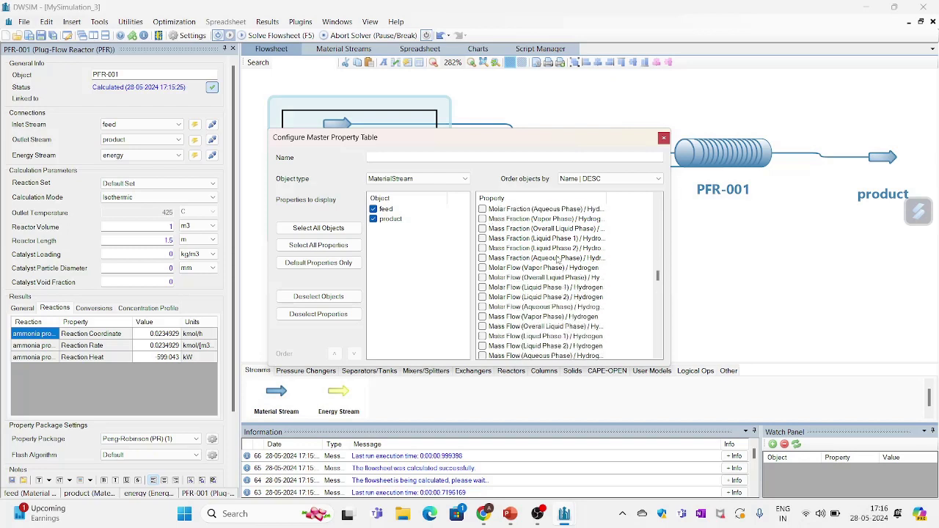
- Close the table configuration and drag the property table below the reactor flowsheet
{"action": "left_click", "coordinate": [663, 138]}
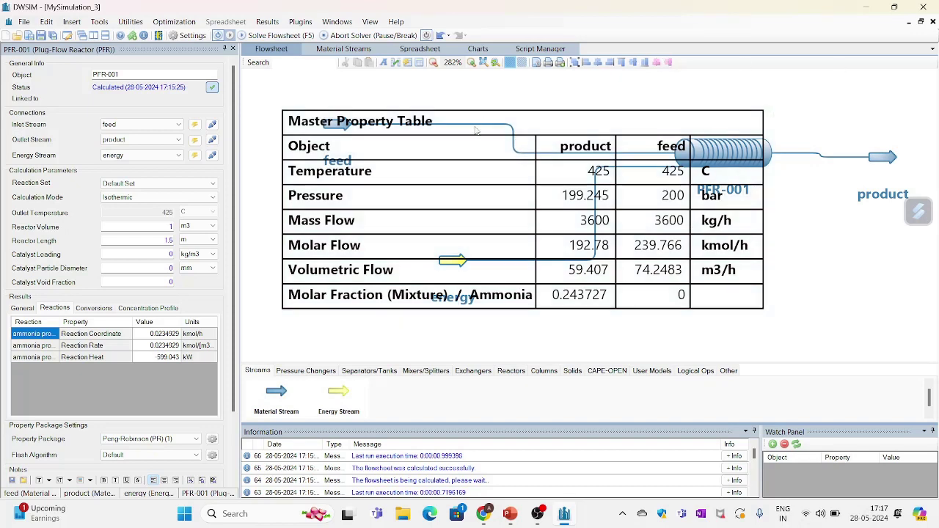
{"action": "left_click_drag", "start_coordinate": [272, 107], "coordinate": [400, 300]}
{"action": "left_click_drag", "start_coordinate": [596, 416], "coordinate": [499, 426]}
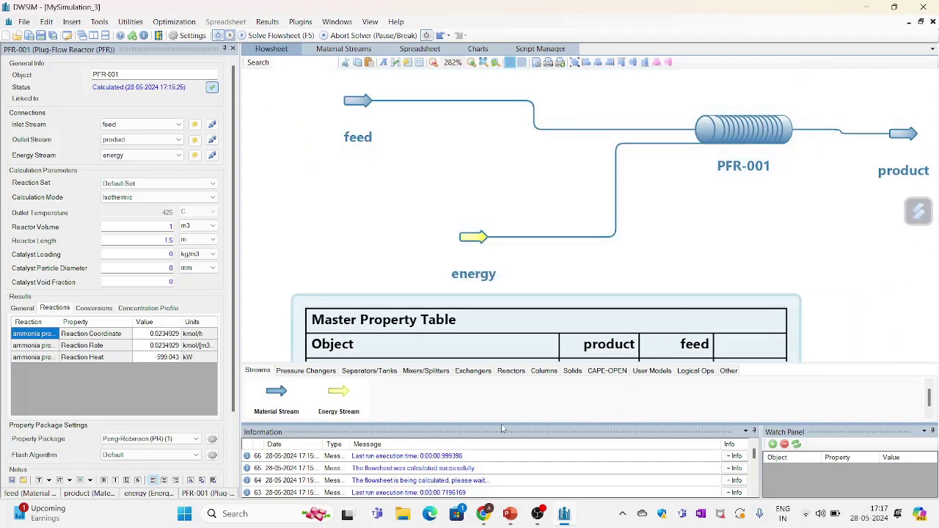